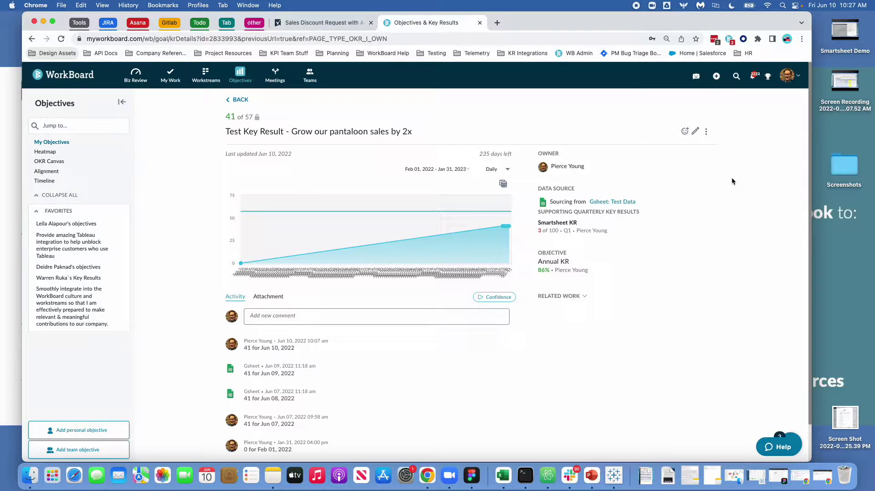
Step: Switch to Smartsheet and open the Sales Discount Request with Automated Approval sheet from its folder
{"action": "left_click", "coordinate": [335, 24]}
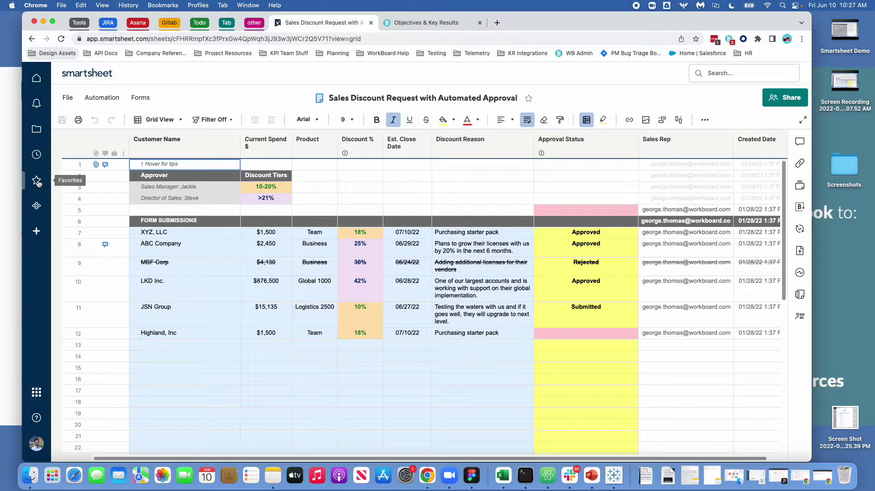
{"action": "left_click", "coordinate": [36, 129]}
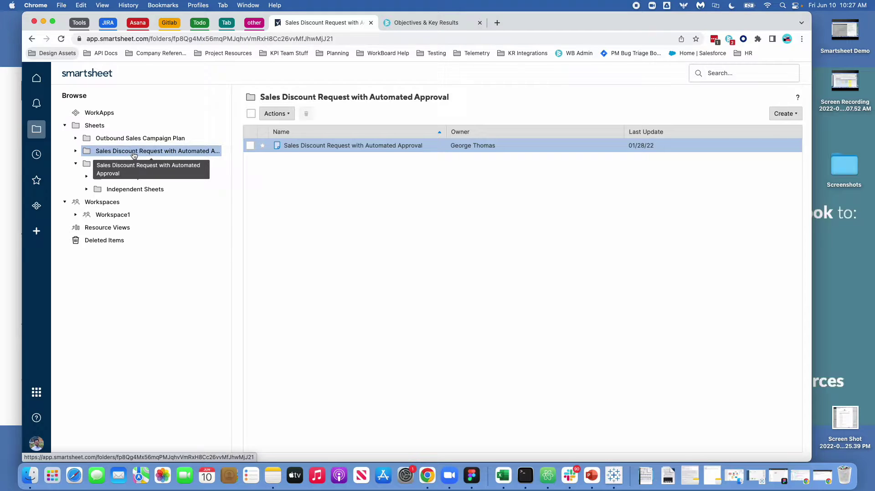
{"action": "left_click", "coordinate": [324, 146]}
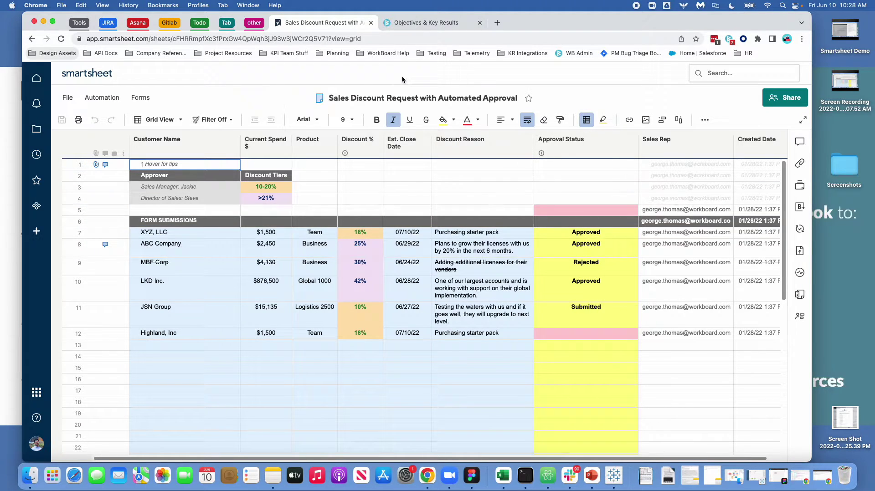
Step: In WorkBoard, edit the Test Key Result and delete its supporting quarterly key result Smartsheet KR
{"action": "left_click", "coordinate": [410, 24]}
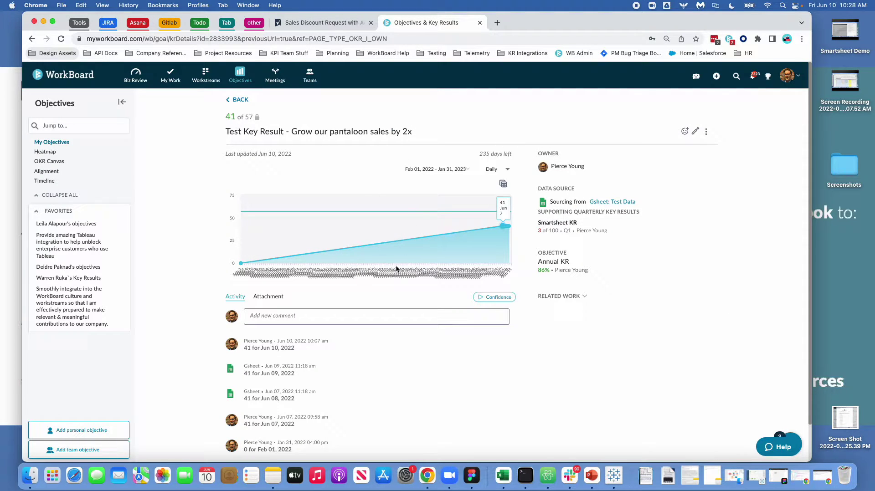
{"action": "left_click", "coordinate": [697, 133]}
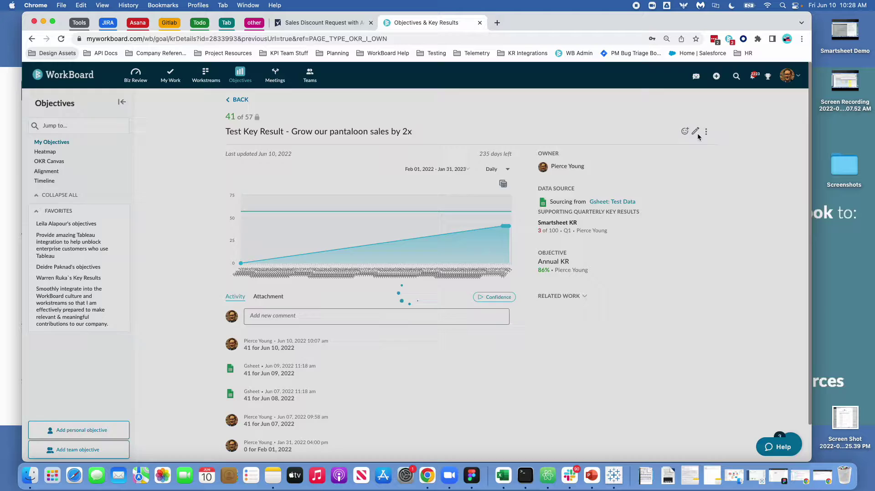
{"action": "scroll", "coordinate": [602, 252], "scroll_direction": "down", "scroll_amount": 3}
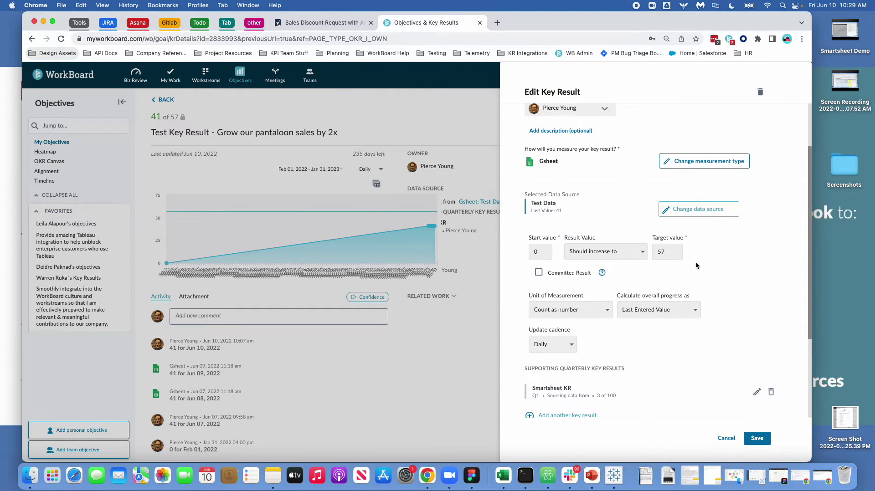
{"action": "scroll", "coordinate": [612, 341], "scroll_direction": "down", "scroll_amount": 4}
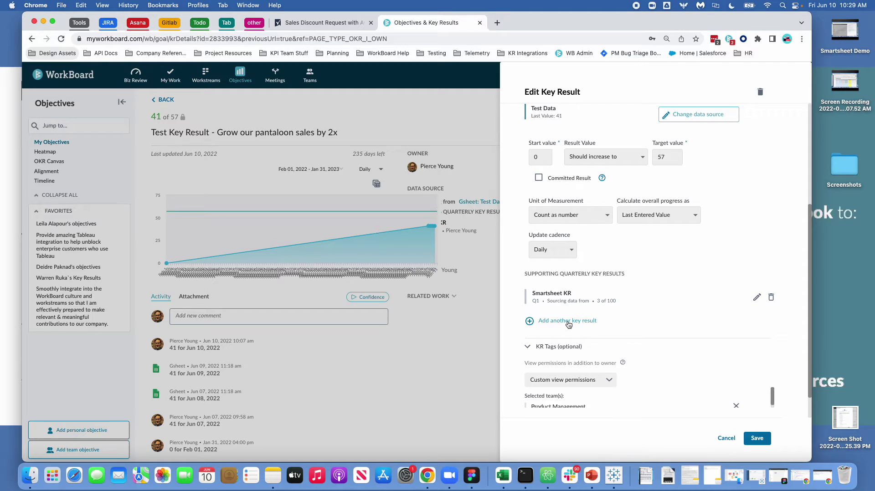
{"action": "scroll", "coordinate": [572, 300], "scroll_direction": "up", "scroll_amount": 5}
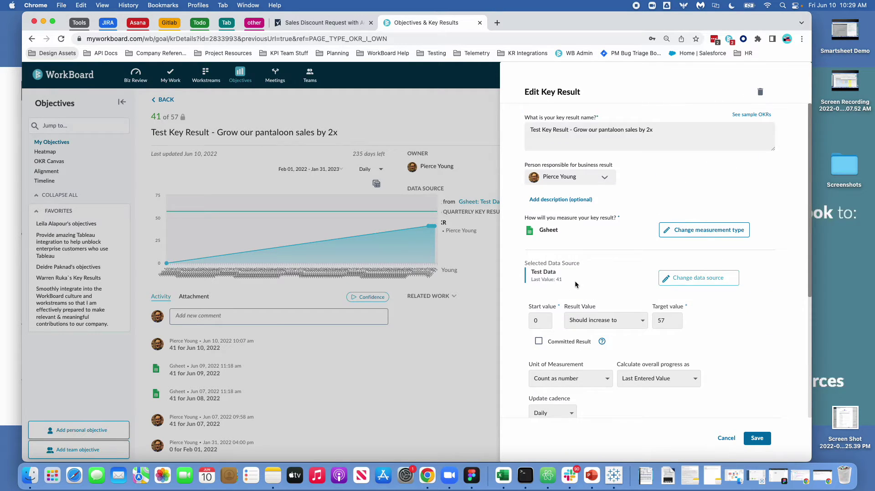
{"action": "scroll", "coordinate": [575, 280], "scroll_direction": "down", "scroll_amount": 6}
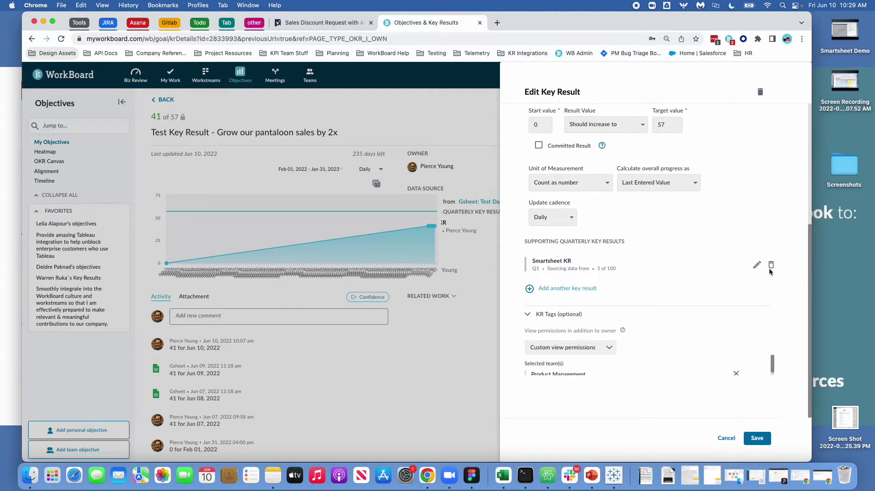
{"action": "left_click", "coordinate": [772, 266]}
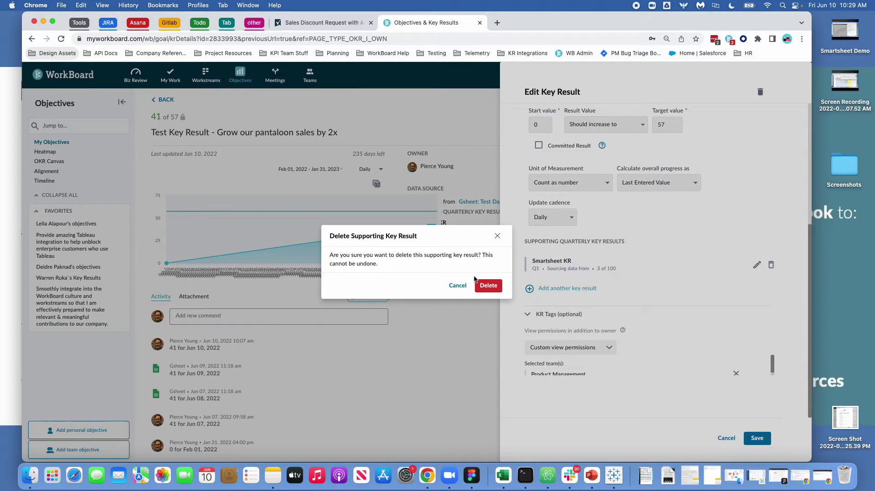
{"action": "left_click", "coordinate": [487, 285]}
Step: Add a supporting quarterly key result named "Discount 5 customers" with a target value of 10 and save it
{"action": "left_click", "coordinate": [602, 303]}
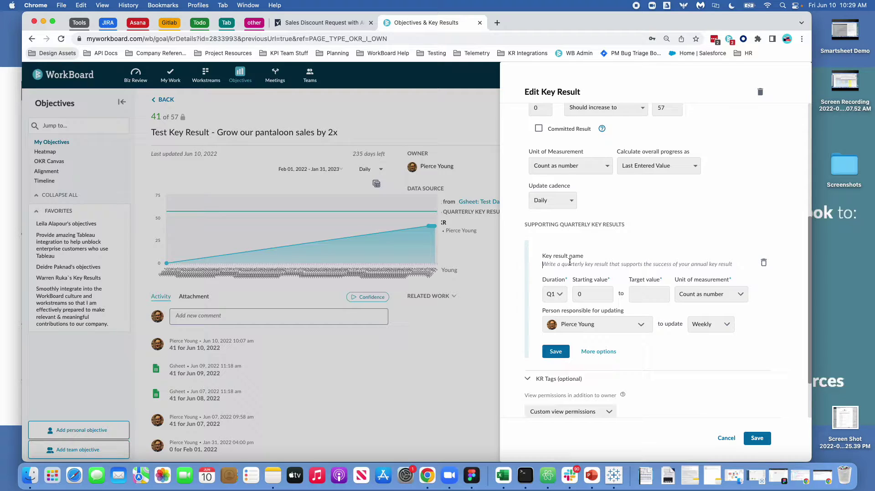
{"action": "type", "text": "Keep"}
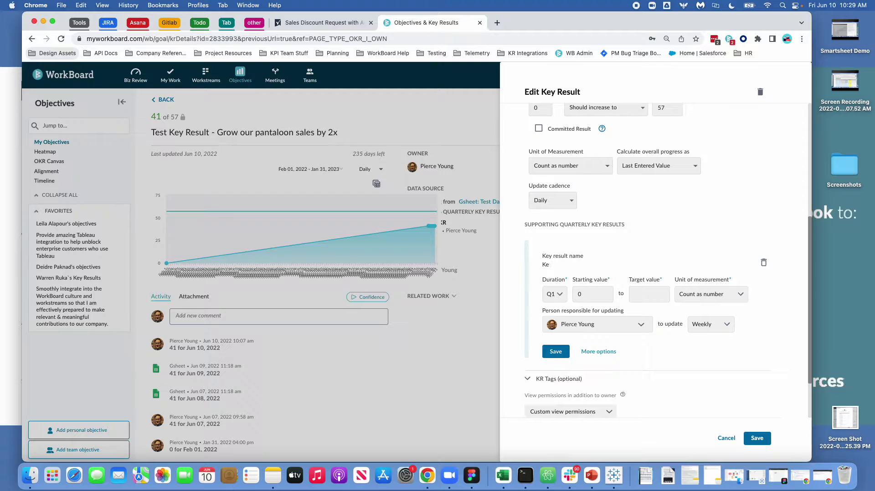
{"action": "key", "text": "BackSpace"}
{"action": "key", "text": "BackSpace"}
{"action": "type", "text": "Discount 5 customer"}
{"action": "left_click", "coordinate": [556, 355]}
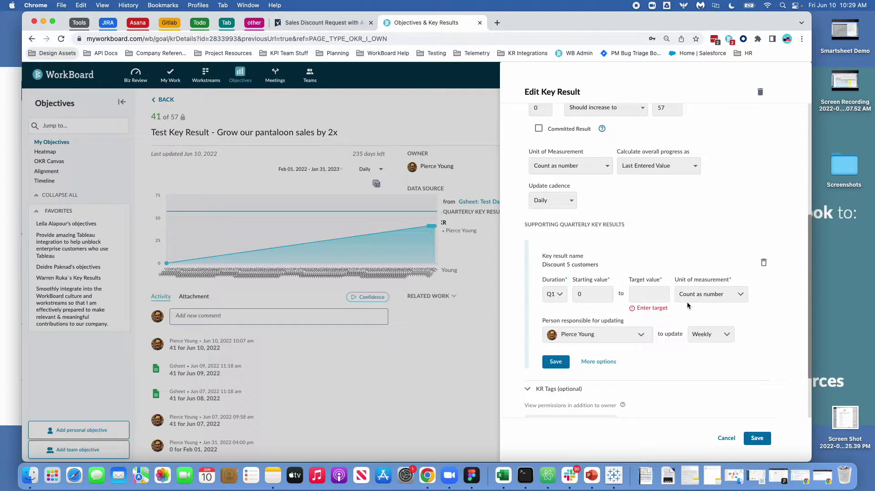
{"action": "type", "text": "10"}
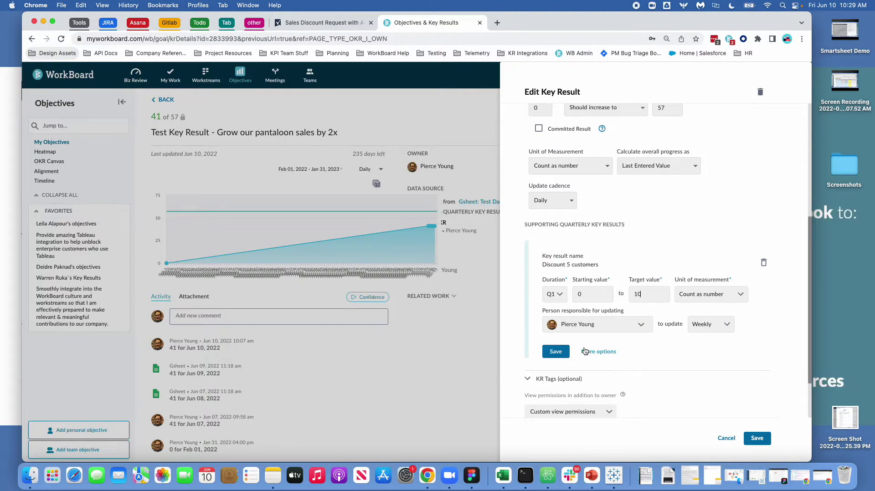
{"action": "left_click", "coordinate": [547, 352]}
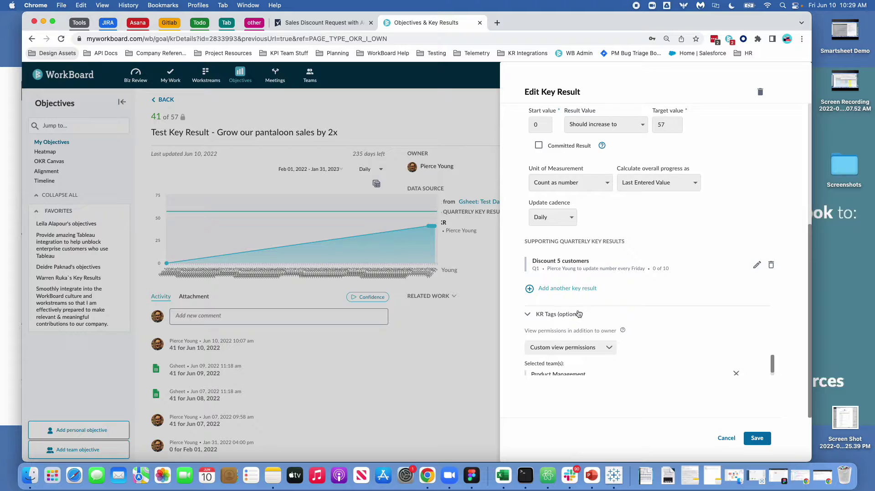
{"action": "left_click", "coordinate": [756, 265]}
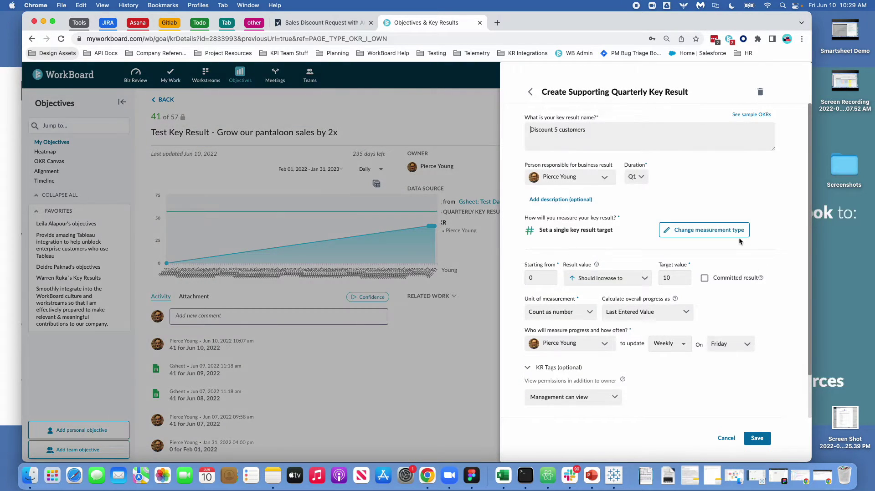
{"action": "left_click", "coordinate": [694, 232]}
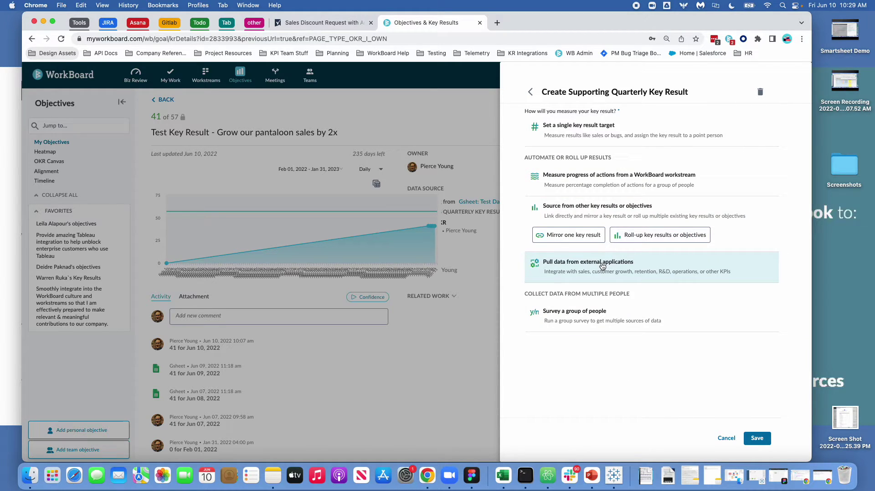
{"action": "left_click", "coordinate": [529, 92]}
{"action": "scroll", "coordinate": [628, 231], "scroll_direction": "up", "scroll_amount": 3}
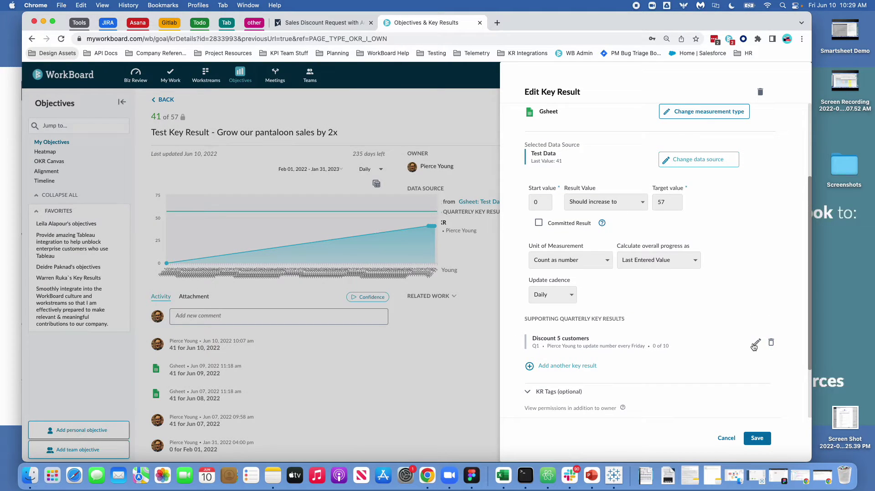
Step: Change the measurement type of Discount 5 customers to pulling data from external applications, with Smartsheet as the integration
{"action": "left_click", "coordinate": [755, 343]}
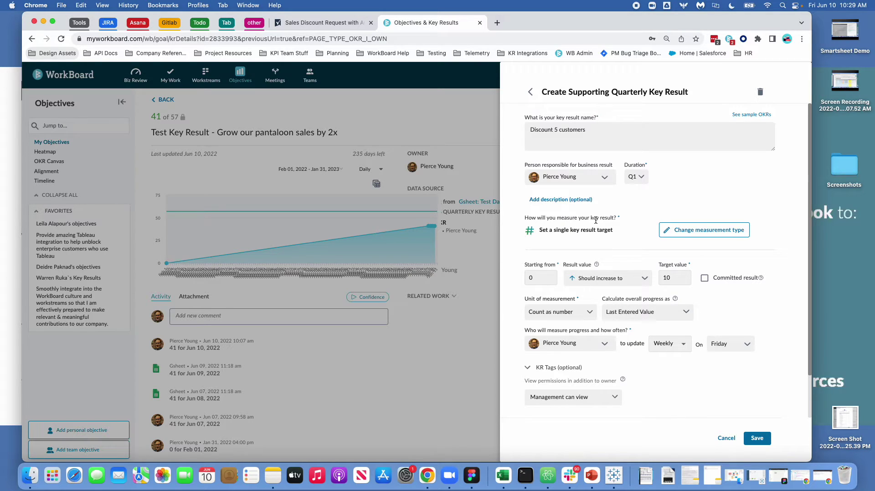
{"action": "left_click", "coordinate": [694, 230]}
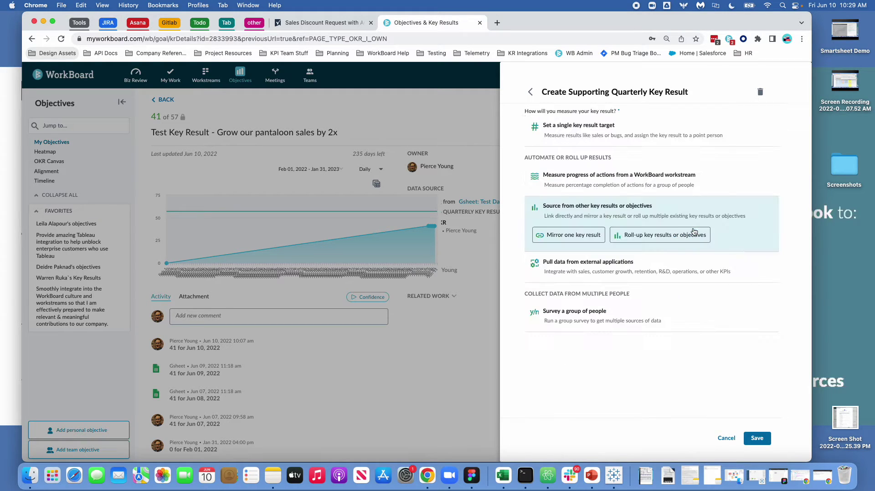
{"action": "left_click", "coordinate": [571, 266]}
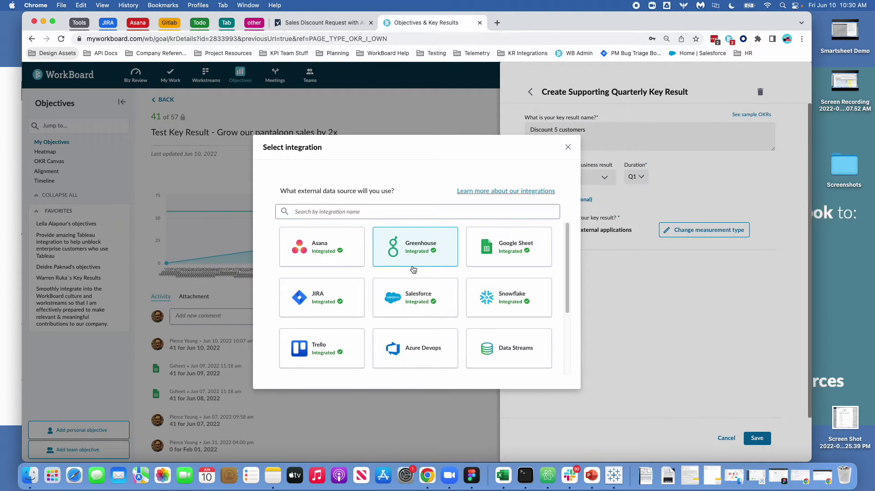
{"action": "scroll", "coordinate": [429, 317], "scroll_direction": "down", "scroll_amount": 1}
{"action": "scroll", "coordinate": [429, 318], "scroll_direction": "down", "scroll_amount": 3}
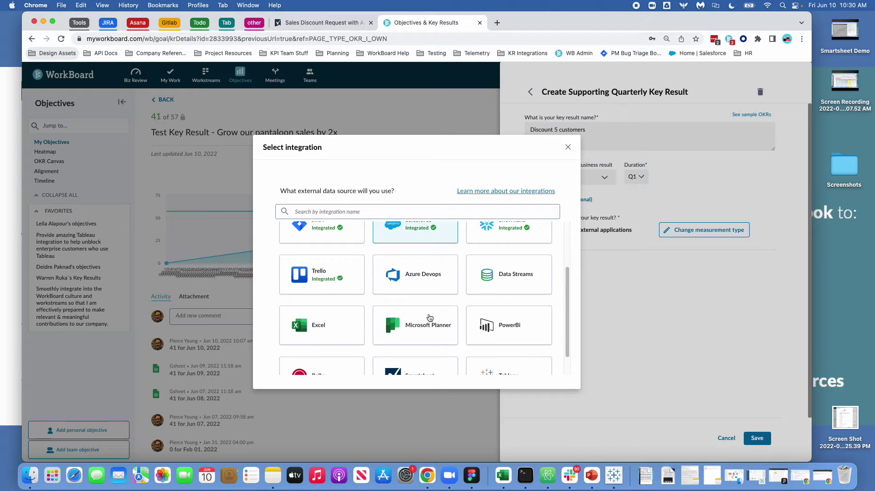
{"action": "left_click", "coordinate": [404, 350]}
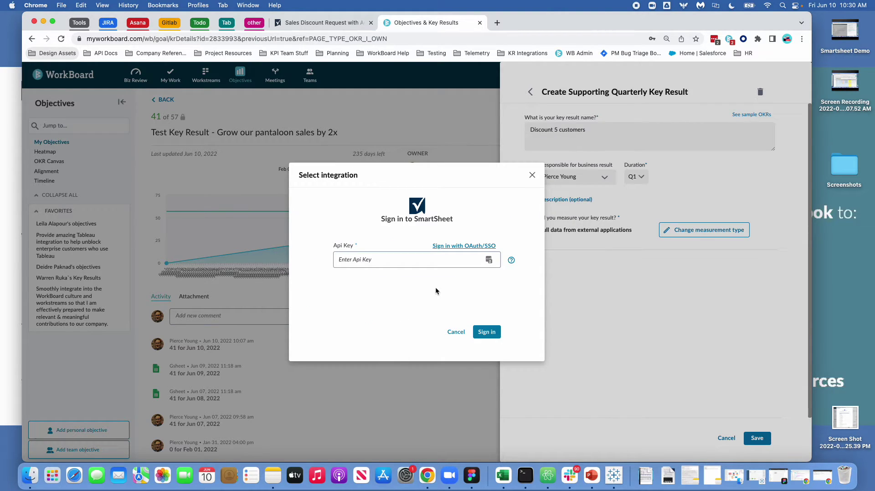
{"action": "left_click", "coordinate": [462, 247]}
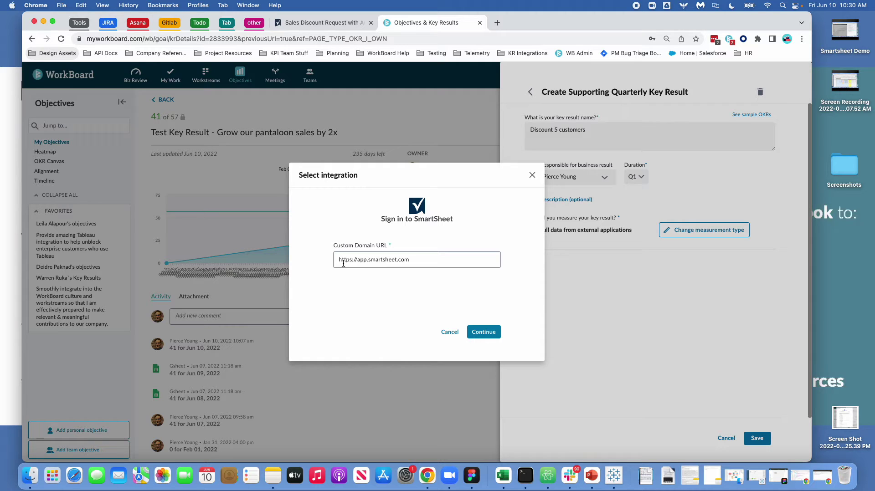
{"action": "mouse_move", "coordinate": [337, 259]}
{"action": "left_mouse_down"}
{"action": "mouse_move", "coordinate": [424, 260]}
{"action": "mouse_move", "coordinate": [337, 260]}
{"action": "left_mouse_up"}
{"action": "left_click", "coordinate": [420, 277]}
{"action": "left_click", "coordinate": [361, 284]}
{"action": "left_click", "coordinate": [482, 332]}
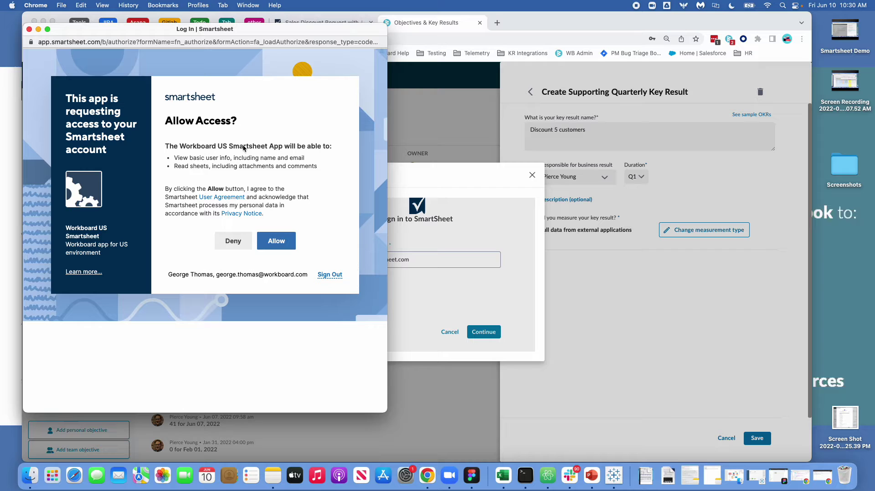
{"action": "left_click_drag", "start_coordinate": [269, 29], "coordinate": [270, 50]}
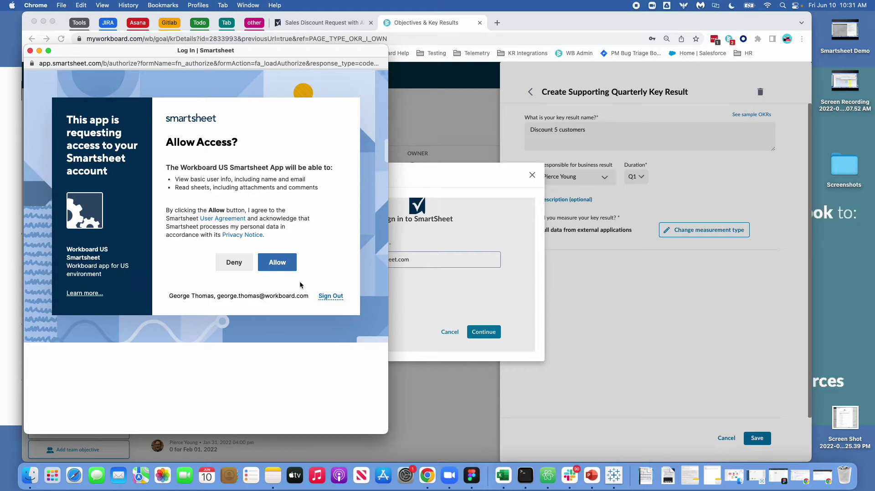
{"action": "left_click", "coordinate": [31, 51]}
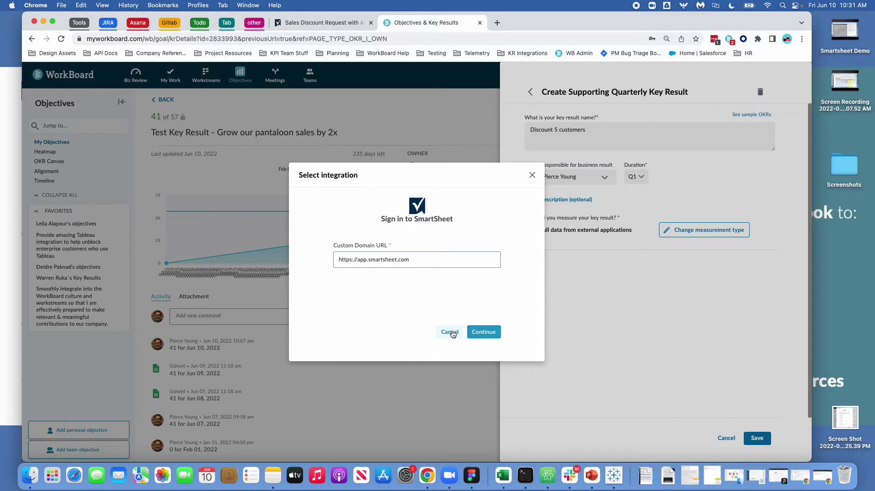
{"action": "left_click", "coordinate": [472, 332]}
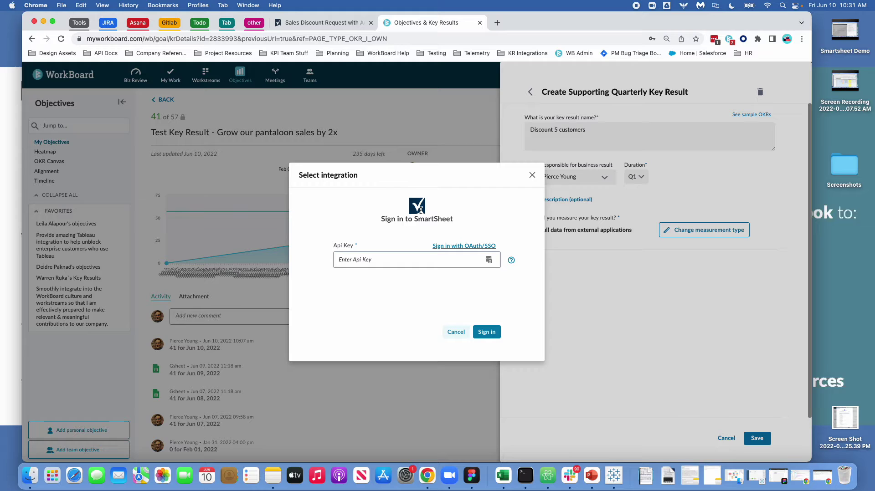
Step: Switch to Smartsheet and open the API access token management in the account's personal settings
{"action": "left_click", "coordinate": [327, 24]}
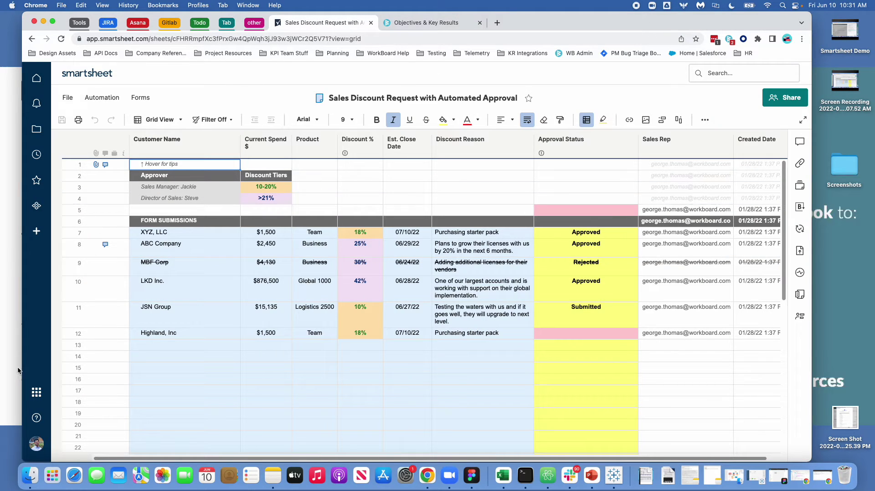
{"action": "left_click", "coordinate": [36, 445]}
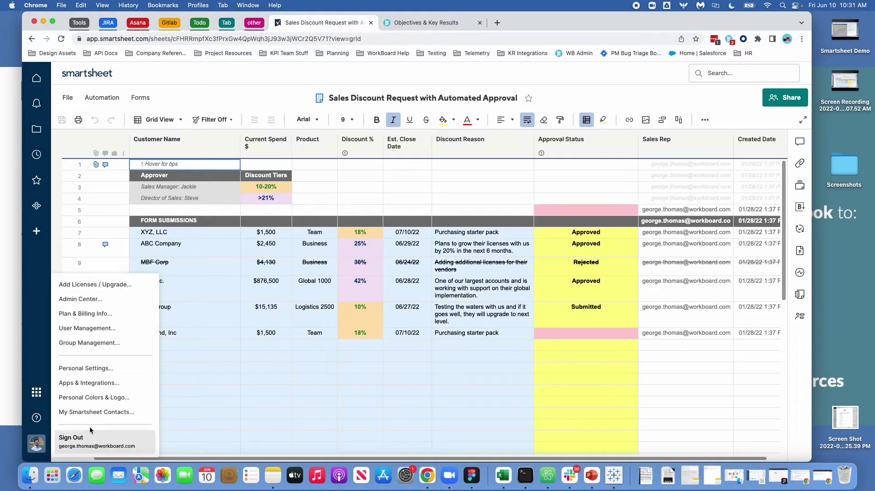
{"action": "left_click", "coordinate": [112, 384]}
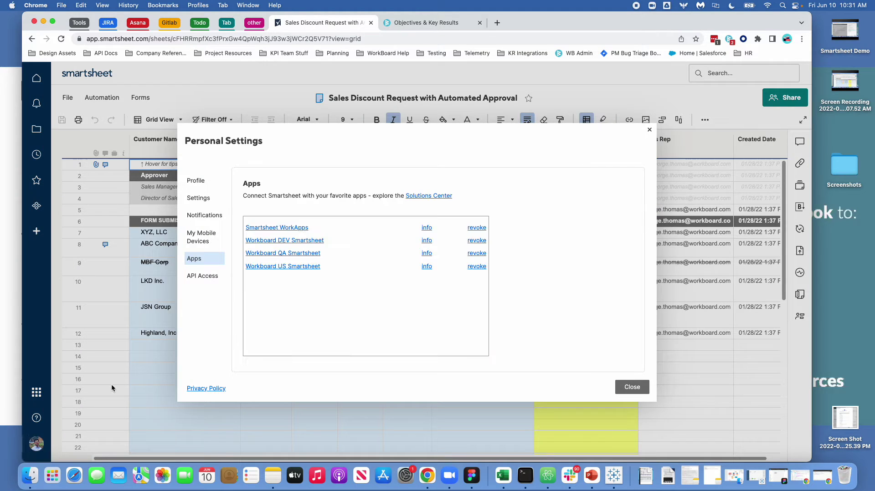
{"action": "left_click", "coordinate": [212, 276]}
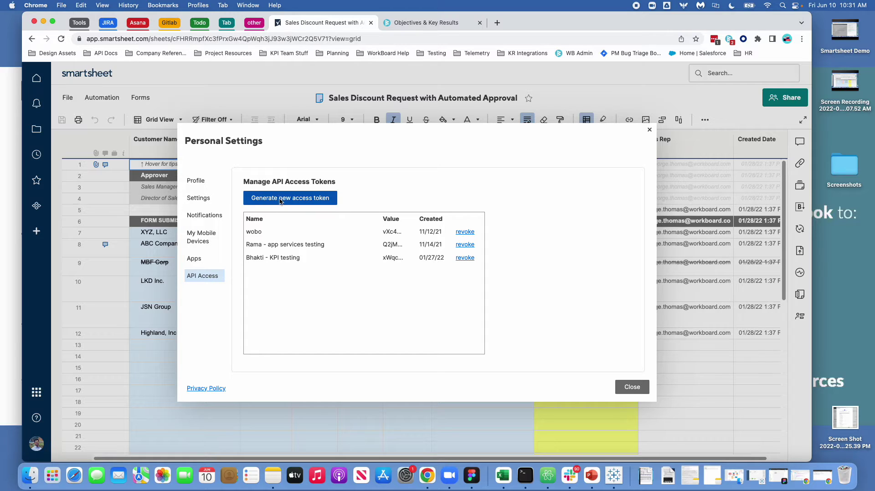
Step: Generate a new Smartsheet API access token named "Demo Access Token" and copy its value
{"action": "left_click", "coordinate": [281, 202]}
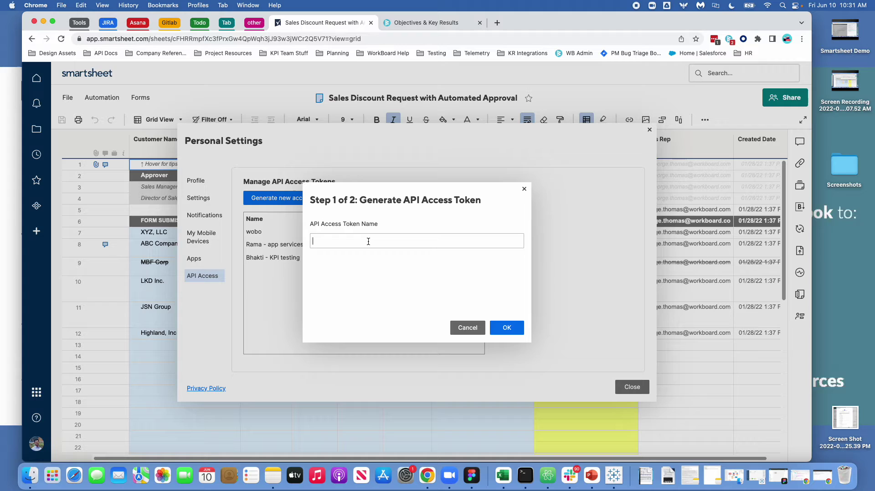
{"action": "type", "text": "Demo Access Token"}
{"action": "left_click", "coordinate": [517, 329]}
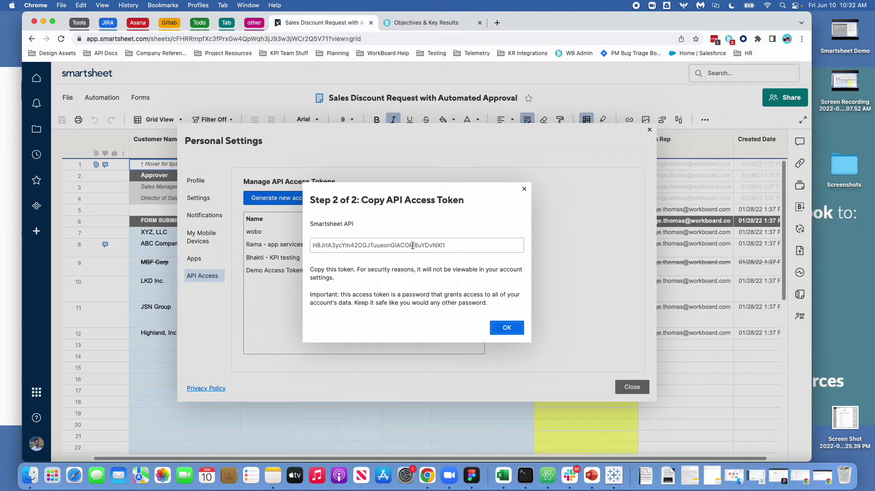
{"action": "double_click", "coordinate": [413, 246]}
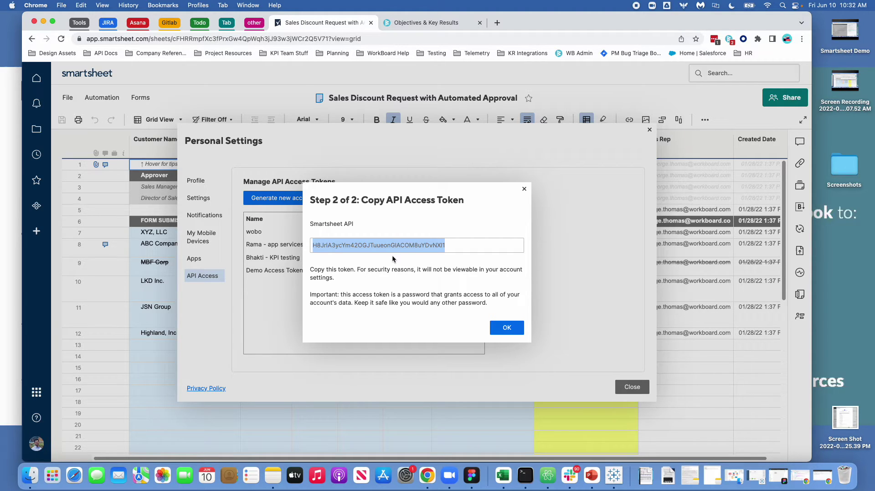
Step: Switch to WorkBoard, paste the API access token as the Smartsheet API key, sign in, and decline the browser's password update
{"action": "left_click", "coordinate": [429, 23]}
{"action": "left_click", "coordinate": [400, 260]}
{"action": "key", "text": "super+v"}
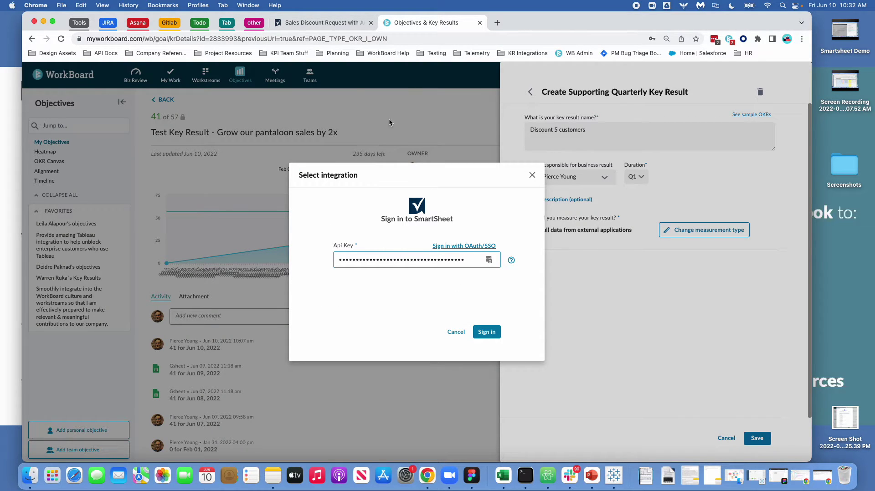
{"action": "left_click", "coordinate": [335, 24]}
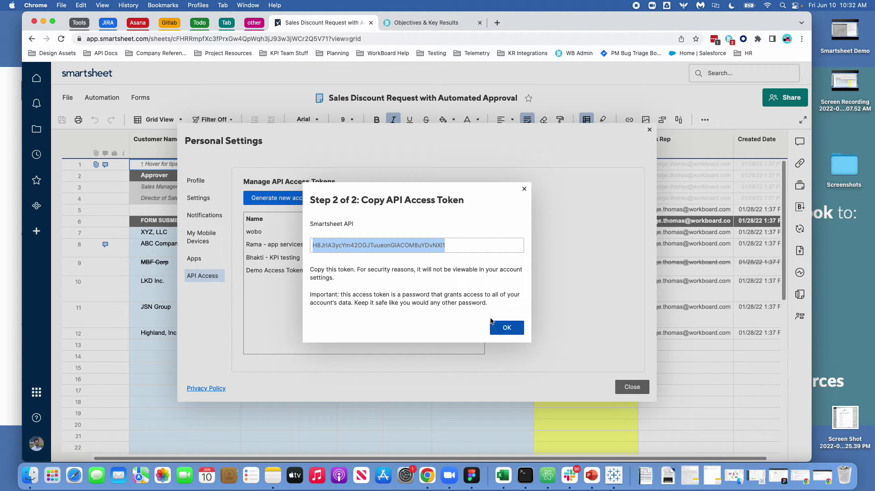
{"action": "left_click", "coordinate": [423, 22]}
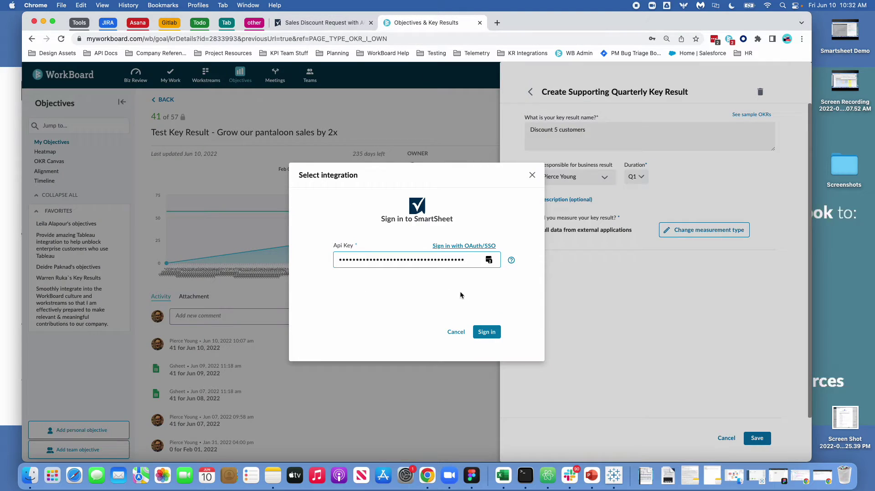
{"action": "left_click", "coordinate": [486, 333]}
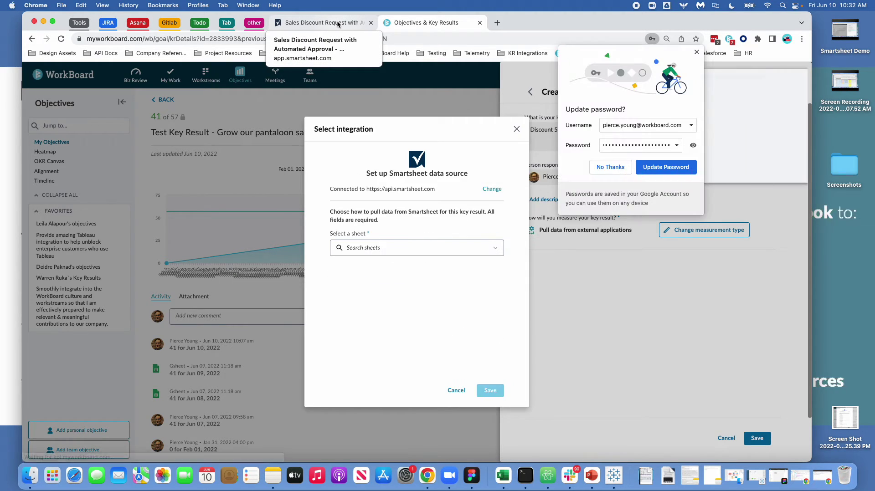
{"action": "left_click", "coordinate": [741, 171]}
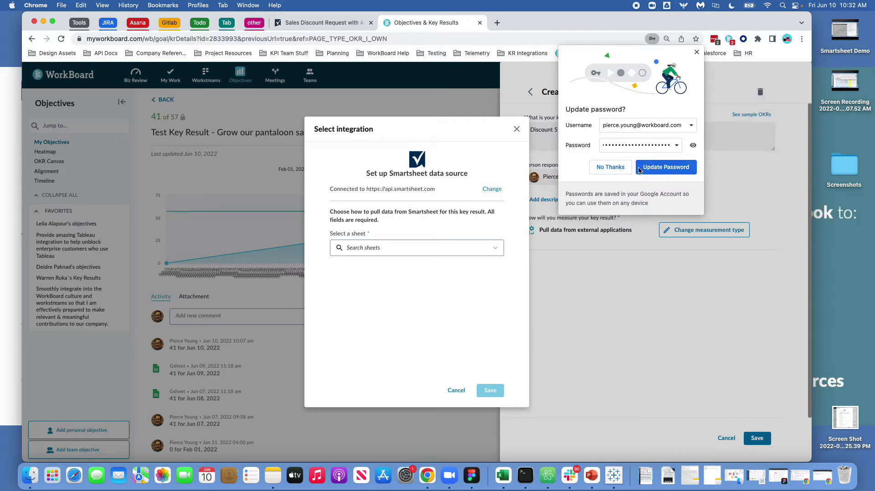
{"action": "left_click", "coordinate": [611, 167]}
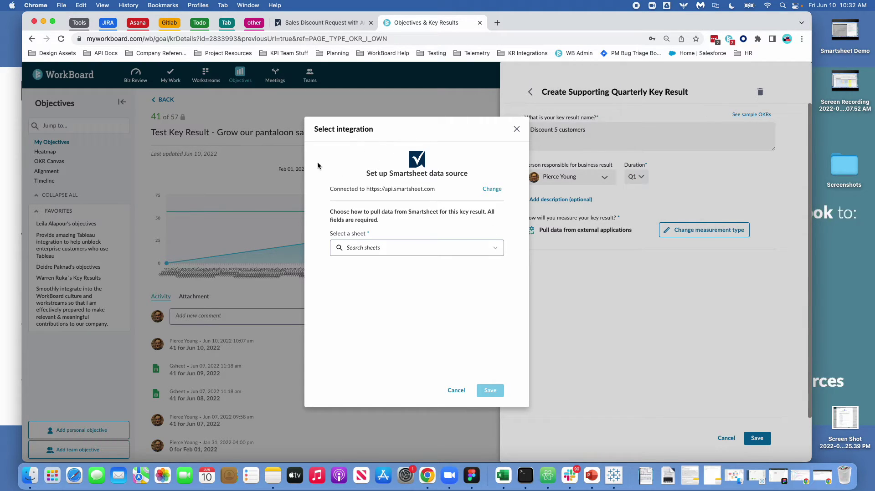
Step: Return to Smartsheet and close the copied-token dialog and the personal settings
{"action": "left_click", "coordinate": [341, 20]}
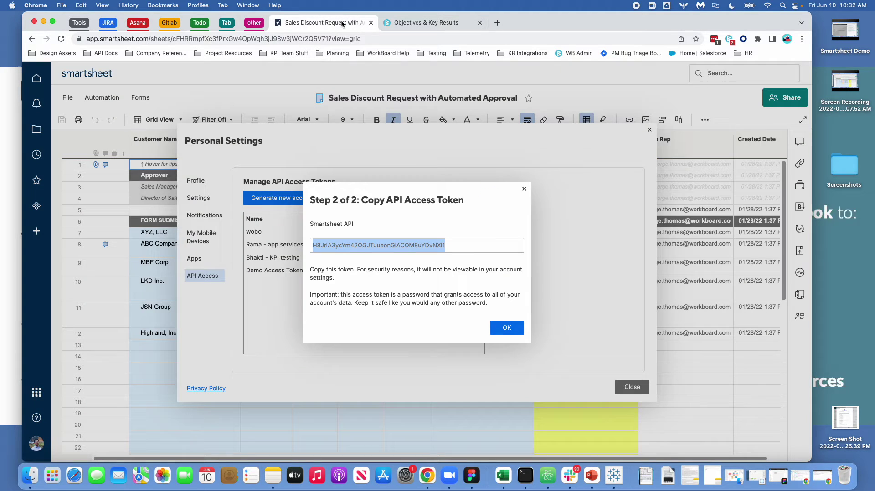
{"action": "left_click", "coordinate": [493, 328]}
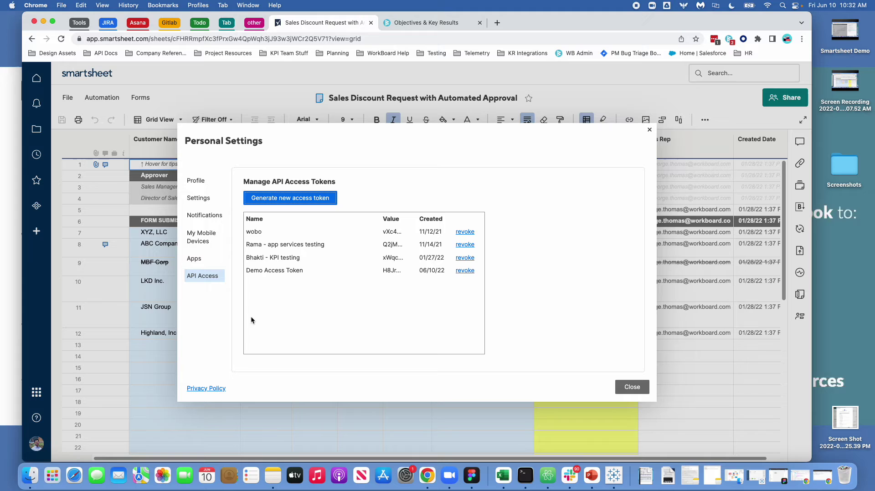
{"action": "left_click", "coordinate": [632, 386]}
Step: Switch to WorkBoard and choose Sales Discount Request with Automated Approval as the data source sheet
{"action": "left_click", "coordinate": [414, 25]}
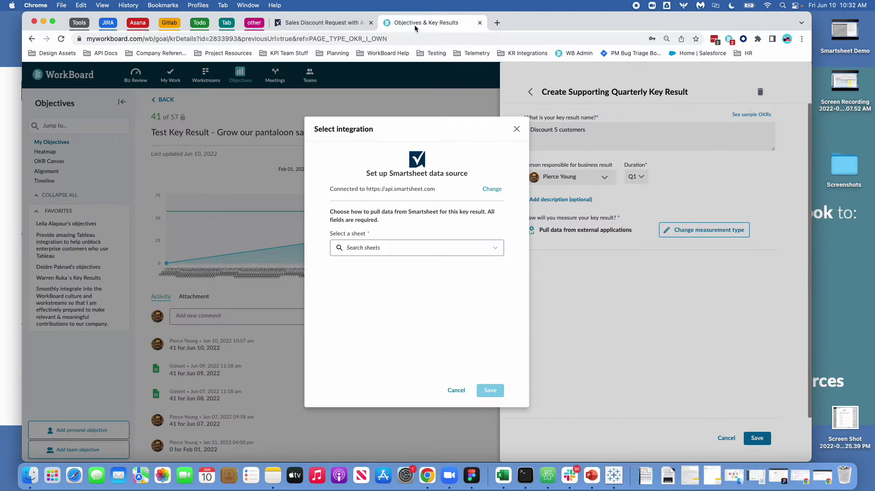
{"action": "left_click", "coordinate": [407, 252]}
{"action": "scroll", "coordinate": [411, 275], "scroll_direction": "down", "scroll_amount": 1}
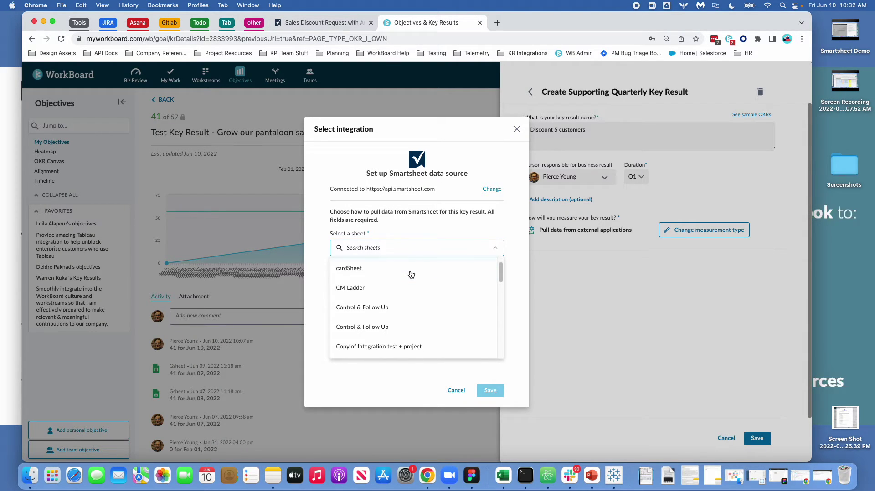
{"action": "scroll", "coordinate": [411, 276], "scroll_direction": "down", "scroll_amount": 5}
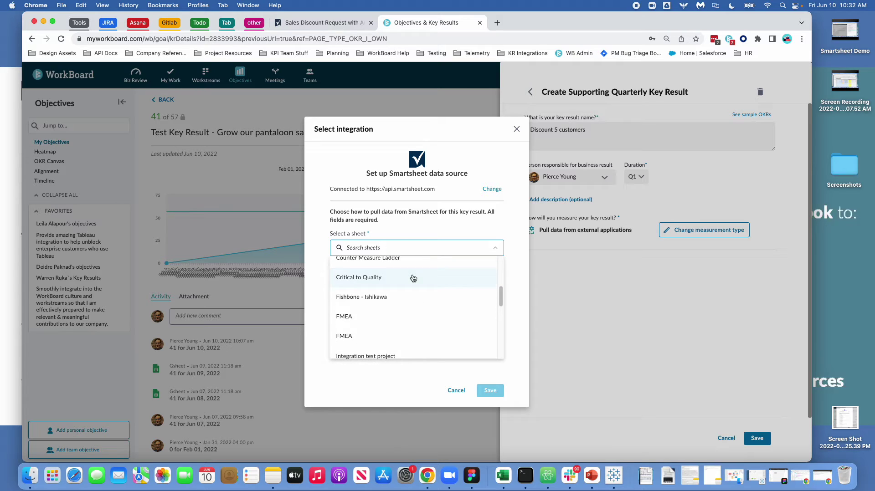
{"action": "scroll", "coordinate": [413, 278], "scroll_direction": "up", "scroll_amount": 6}
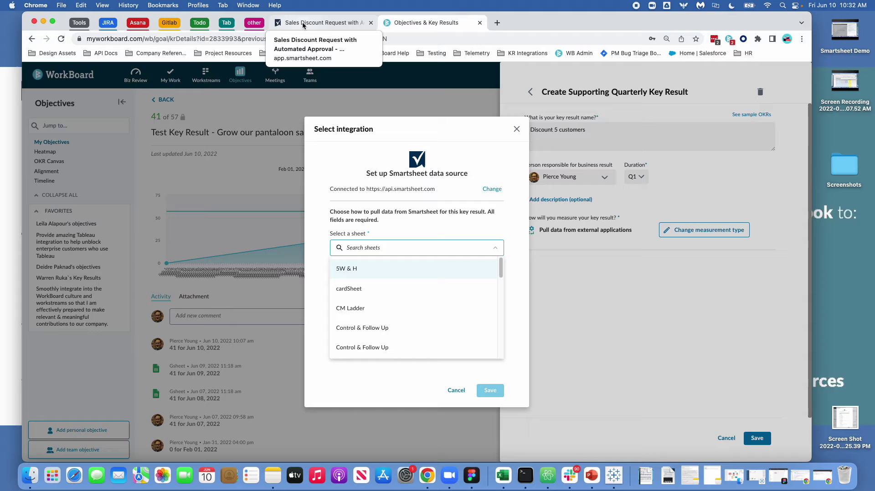
{"action": "type", "text": "sa"}
{"action": "left_click", "coordinate": [405, 270]}
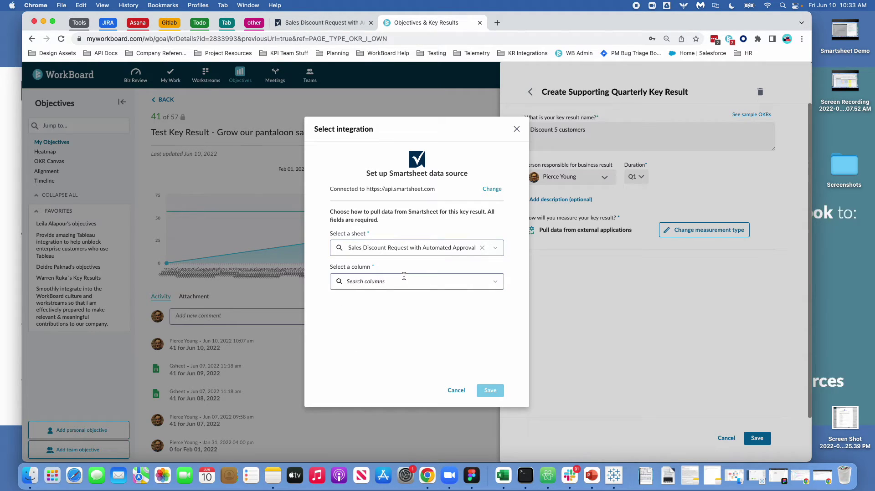
Step: Choose Approval Status as the column and Approved as the value to count as completed
{"action": "left_click", "coordinate": [396, 284]}
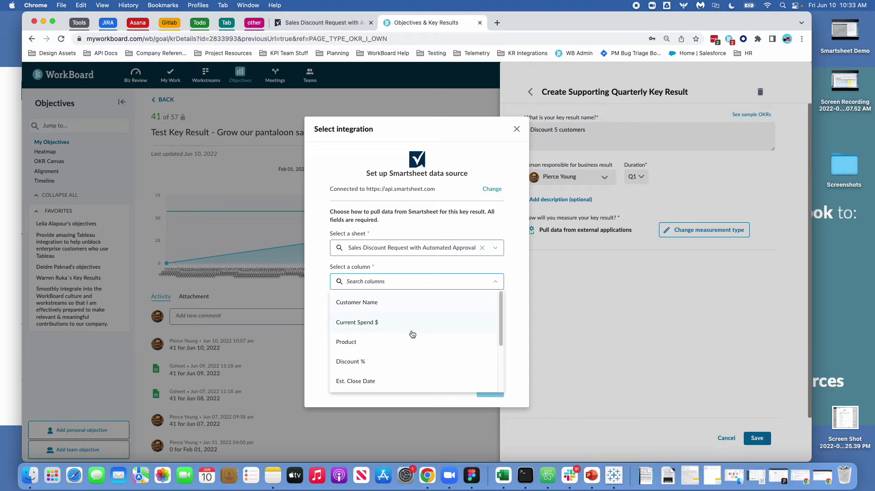
{"action": "scroll", "coordinate": [408, 365], "scroll_direction": "down", "scroll_amount": 1}
{"action": "scroll", "coordinate": [408, 369], "scroll_direction": "down", "scroll_amount": 1}
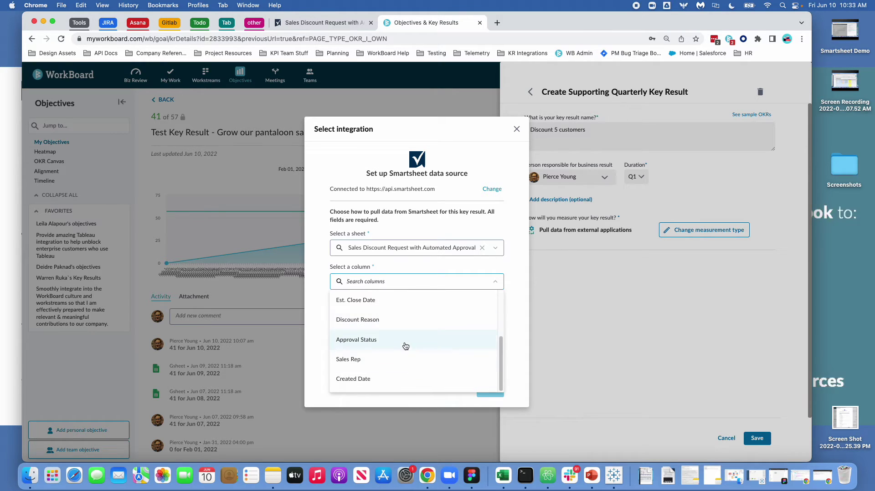
{"action": "left_click", "coordinate": [405, 345]}
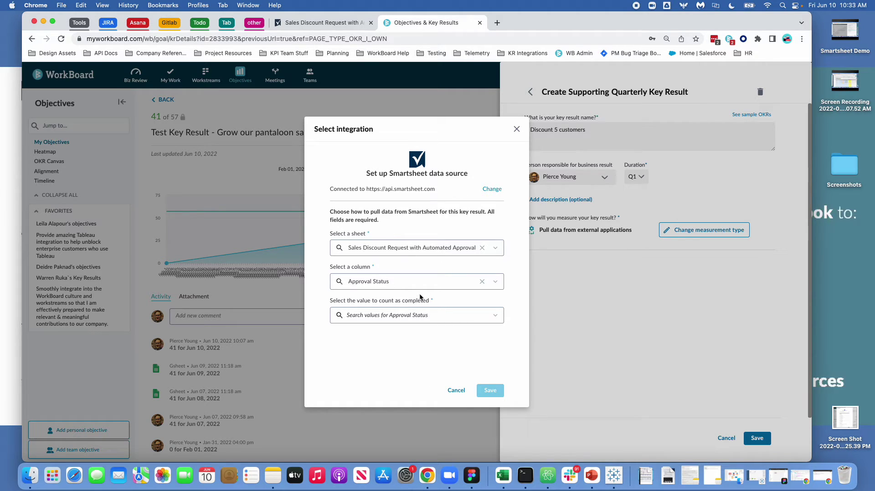
{"action": "left_click", "coordinate": [386, 316]}
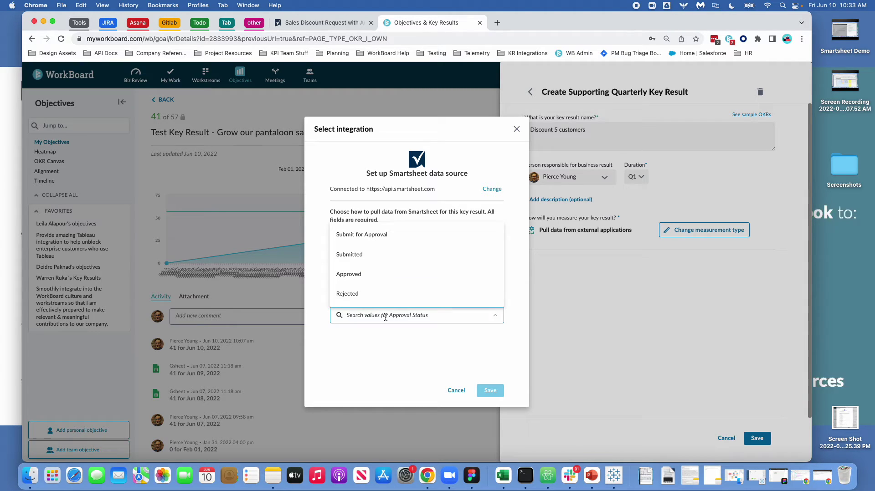
{"action": "left_click", "coordinate": [375, 275]}
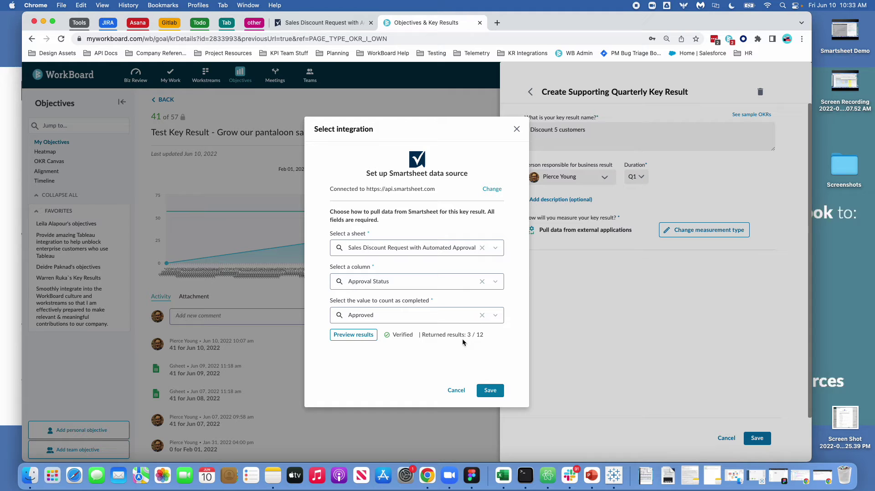
Step: Compare the returned results with the Approval Status rows in Smartsheet, then save the data source and the key result in WorkBoard
{"action": "left_click", "coordinate": [337, 22]}
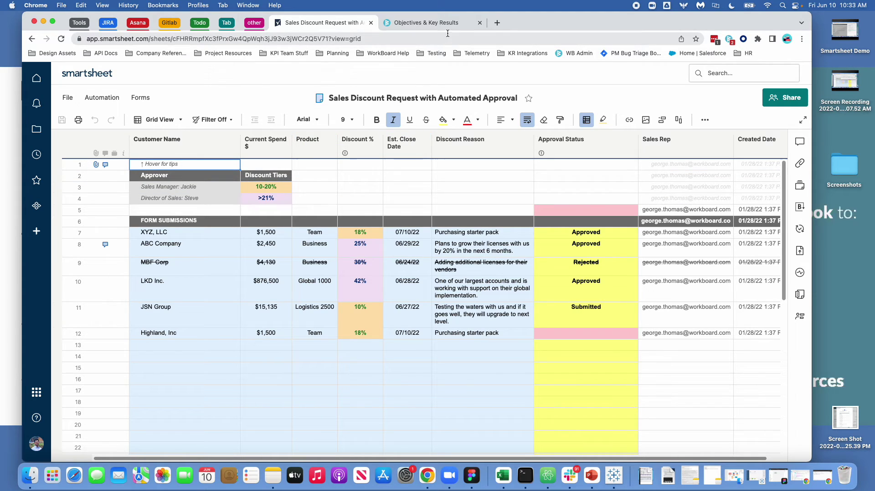
{"action": "left_click", "coordinate": [427, 22]}
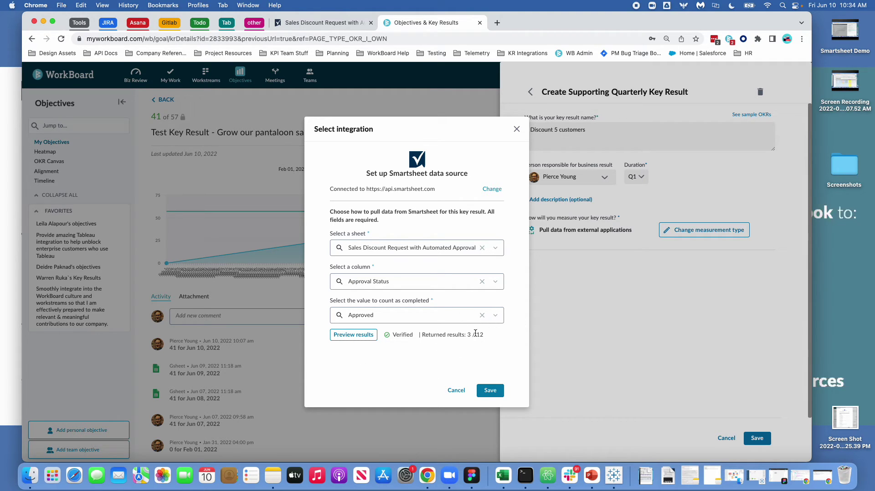
{"action": "left_click", "coordinate": [321, 22]}
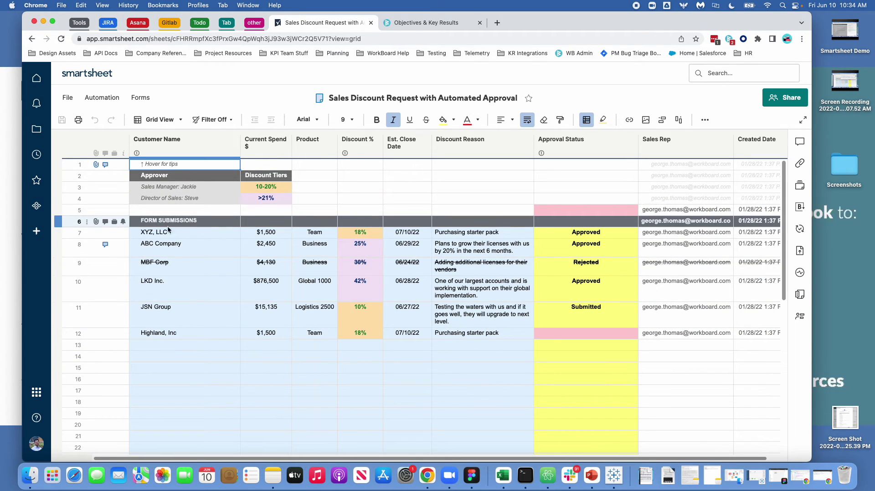
{"action": "left_click", "coordinate": [409, 23]}
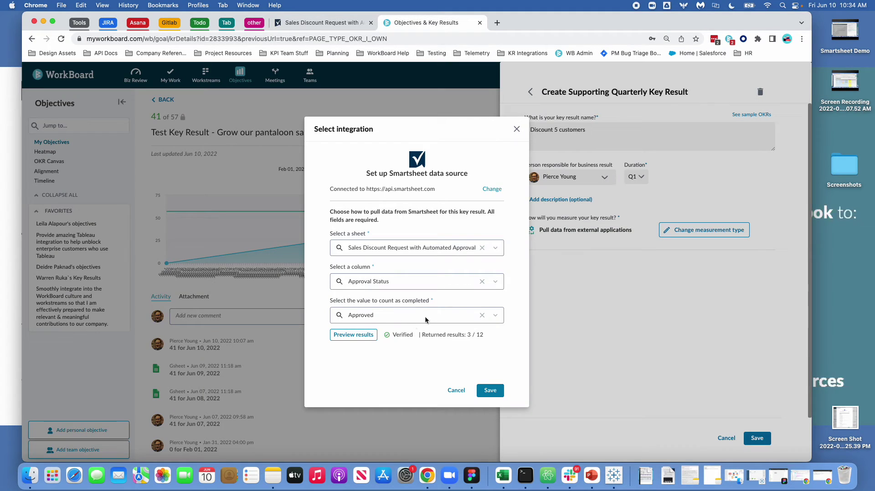
{"action": "left_click", "coordinate": [484, 394]}
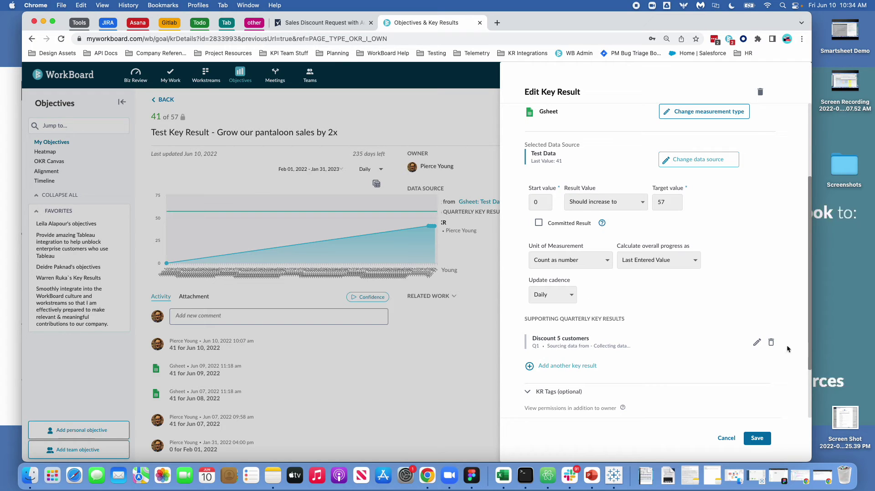
{"action": "left_click", "coordinate": [757, 439]}
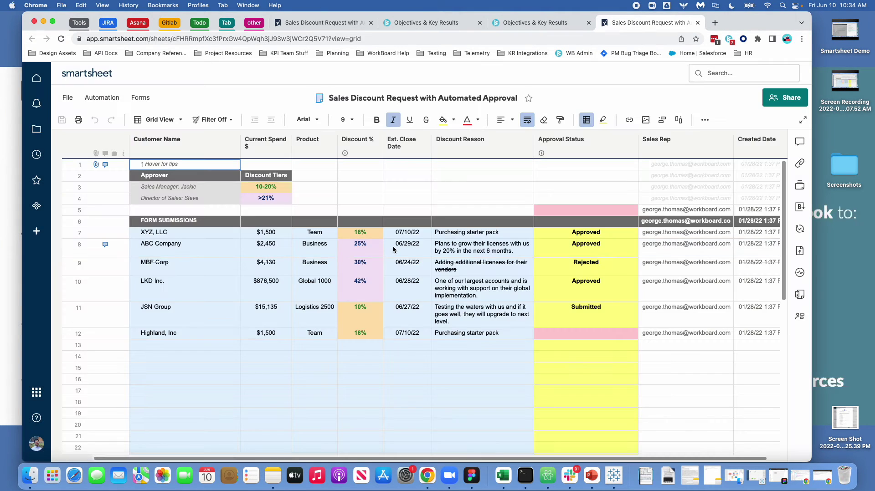
Step: Close the duplicate Smartsheet tab and compare the sheet's approved requests with the Discount 5 customers key result in WorkBoard
{"action": "left_click", "coordinate": [698, 23]}
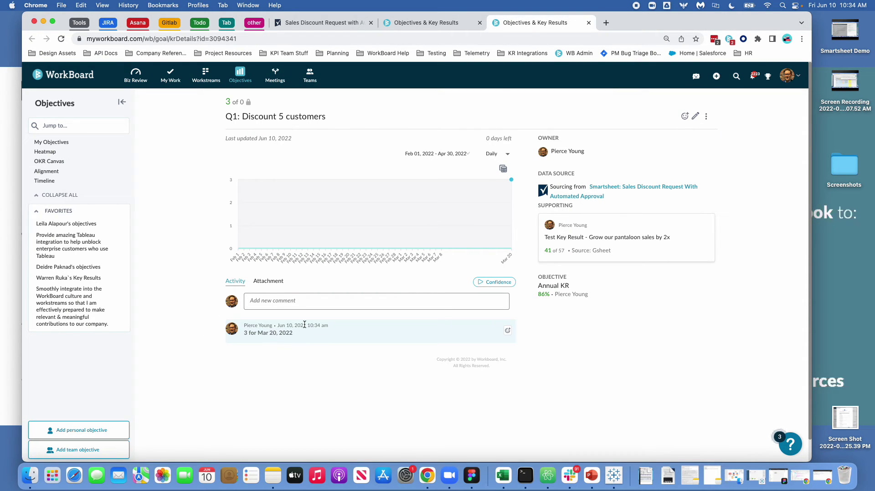
{"action": "left_click", "coordinate": [292, 24]}
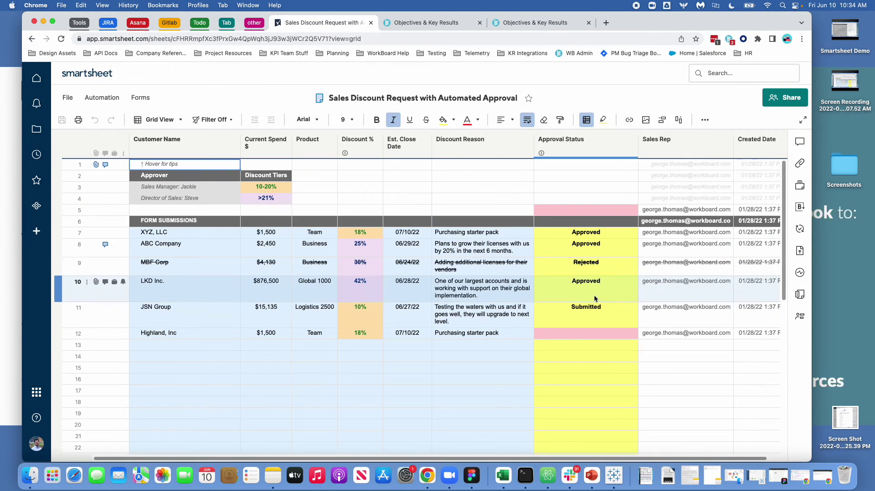
{"action": "left_click", "coordinate": [530, 23]}
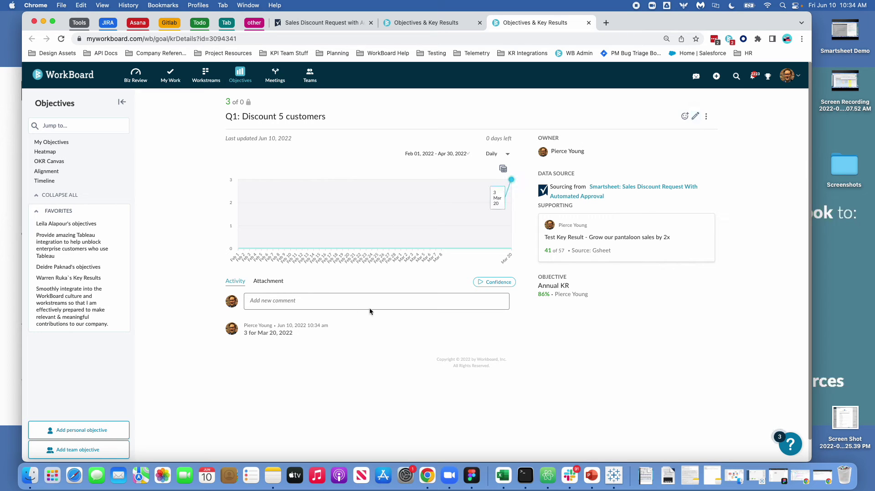
Step: Open the Discount 5 customers key result for editing and set its update cadence to Weekly
{"action": "left_click", "coordinate": [695, 117]}
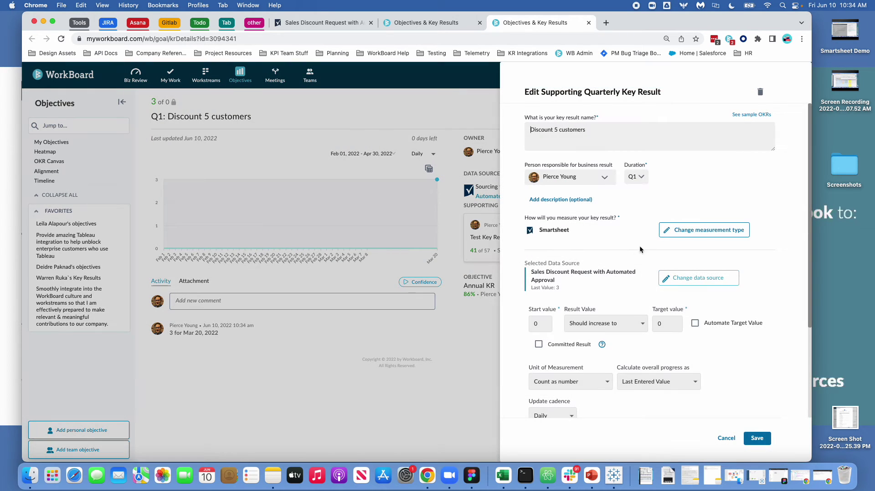
{"action": "scroll", "coordinate": [546, 360], "scroll_direction": "down", "scroll_amount": 2}
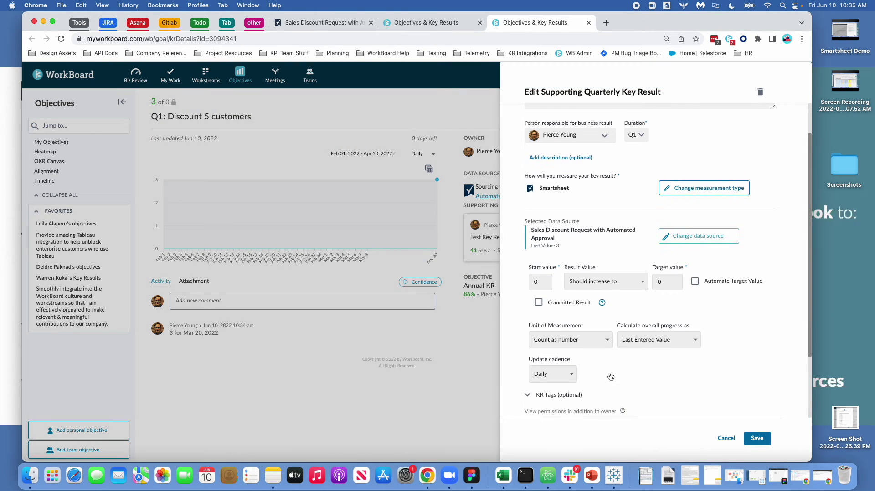
{"action": "left_click", "coordinate": [556, 374]}
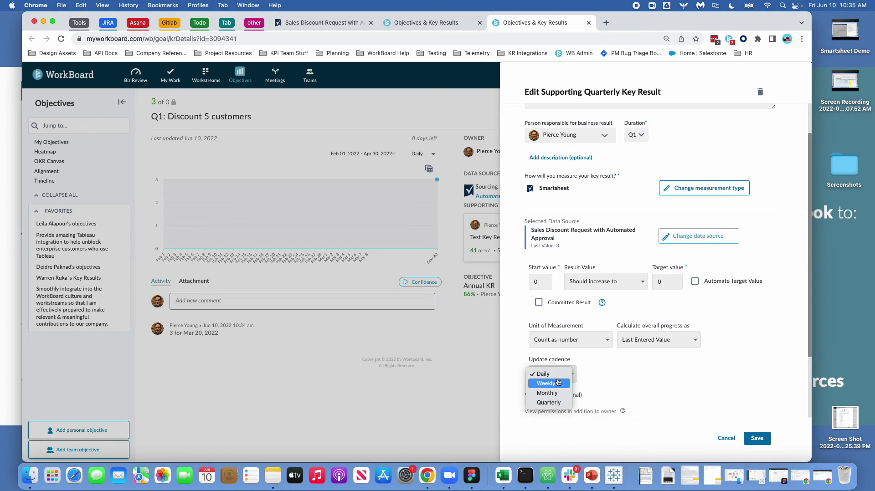
{"action": "left_click", "coordinate": [586, 375]}
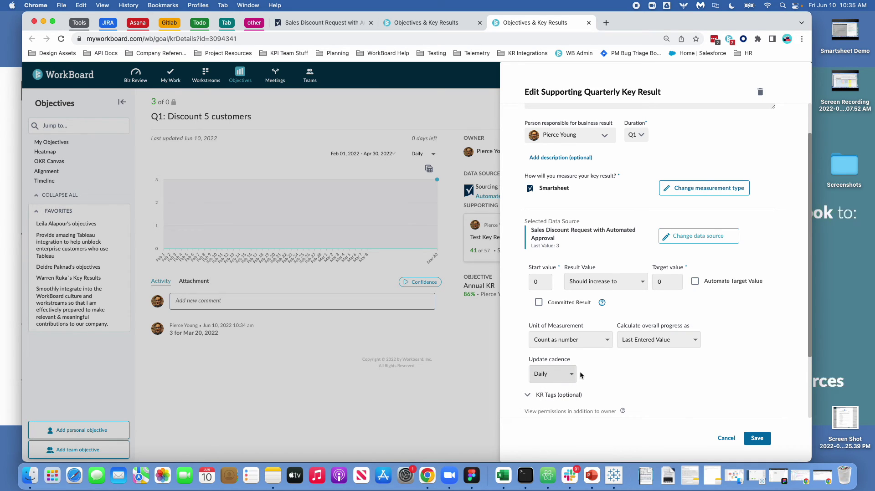
{"action": "left_click", "coordinate": [565, 375]}
{"action": "left_click", "coordinate": [547, 388]}
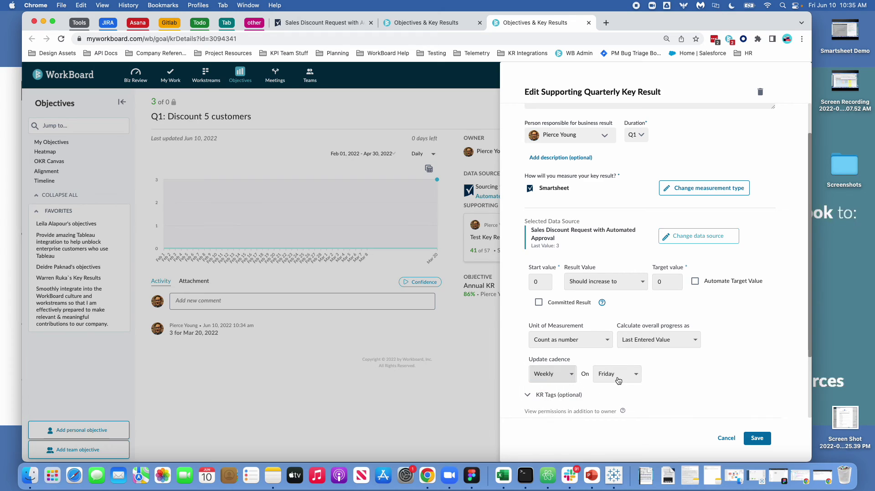
Step: Leave the Discount 5 customers key result editor without saving the cadence changes and sync the key result's integration data
{"action": "left_click", "coordinate": [618, 381]}
{"action": "left_click", "coordinate": [670, 371]}
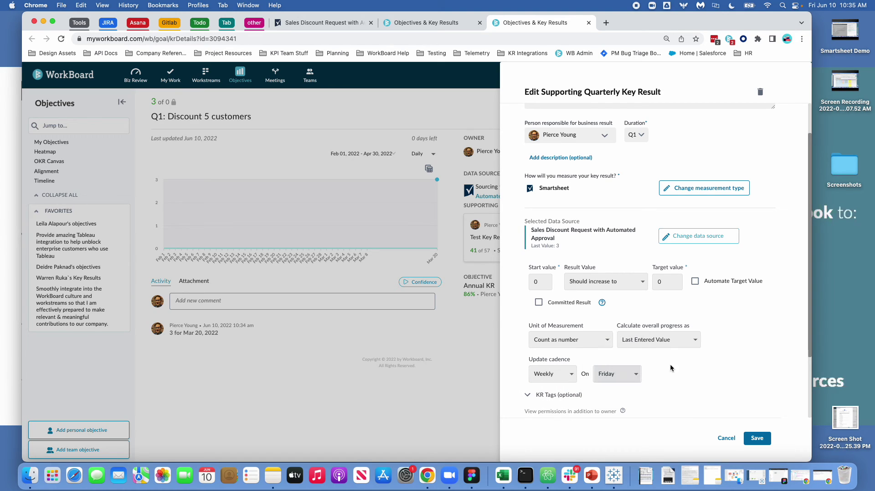
{"action": "left_click", "coordinate": [725, 438]}
{"action": "left_click", "coordinate": [707, 119]}
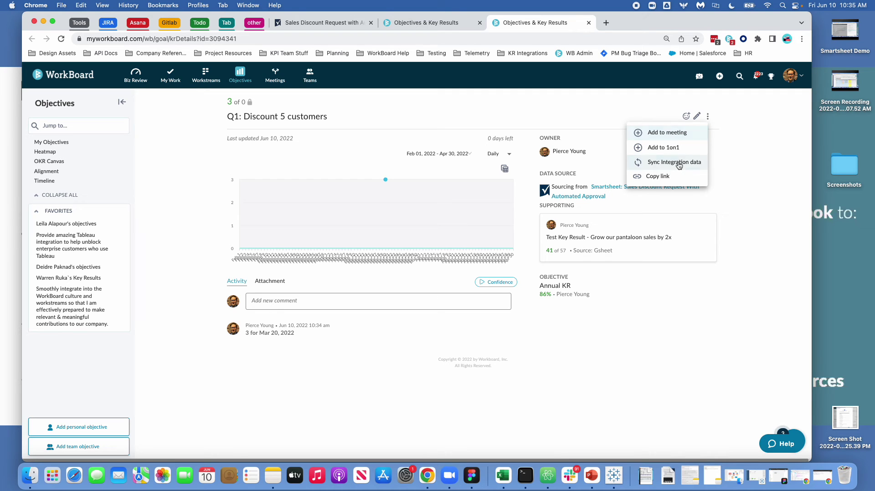
{"action": "left_click", "coordinate": [679, 164]}
Step: In the Smartsheet discount request sheet, set the JSN Group row's Approval Status to Approved and save the sheet
{"action": "left_click", "coordinate": [320, 25]}
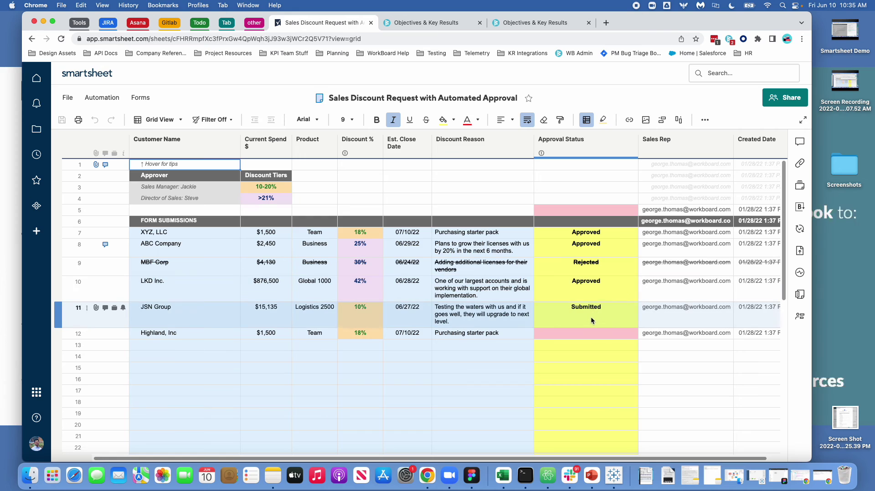
{"action": "left_click", "coordinate": [580, 249]}
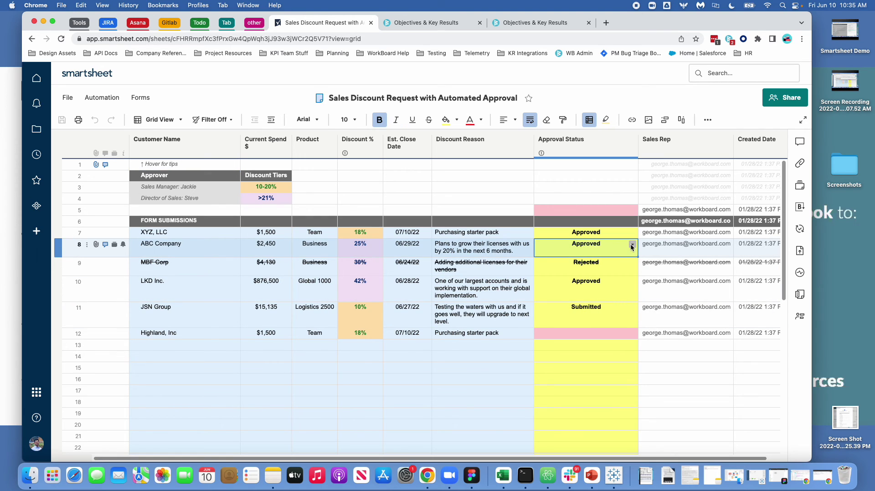
{"action": "left_click", "coordinate": [613, 315]}
{"action": "left_click", "coordinate": [631, 310]}
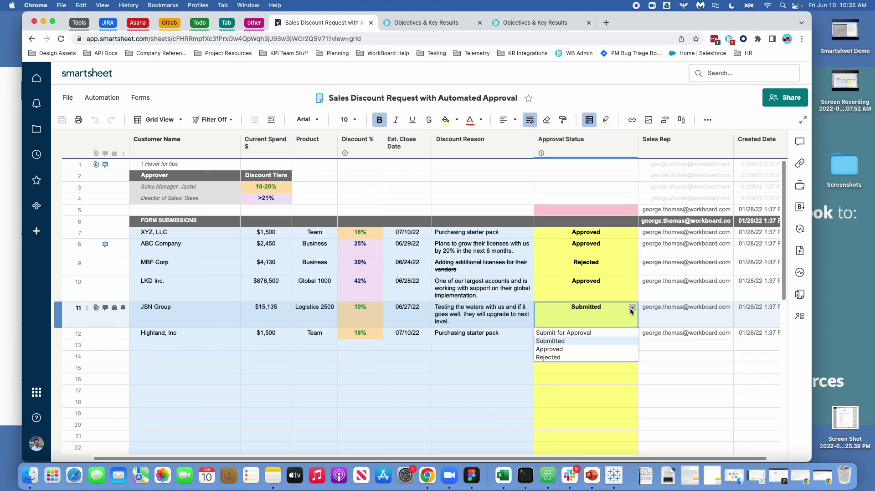
{"action": "left_click", "coordinate": [582, 349]}
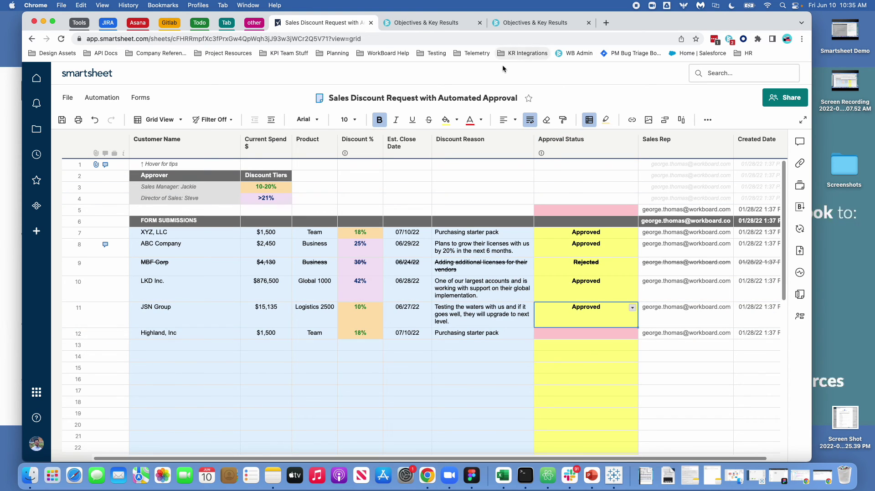
{"action": "left_click", "coordinate": [62, 121]}
Step: Return to the Discount 5 customers key result in WorkBoard and sync its integration data with the updated sheet
{"action": "left_click", "coordinate": [421, 24]}
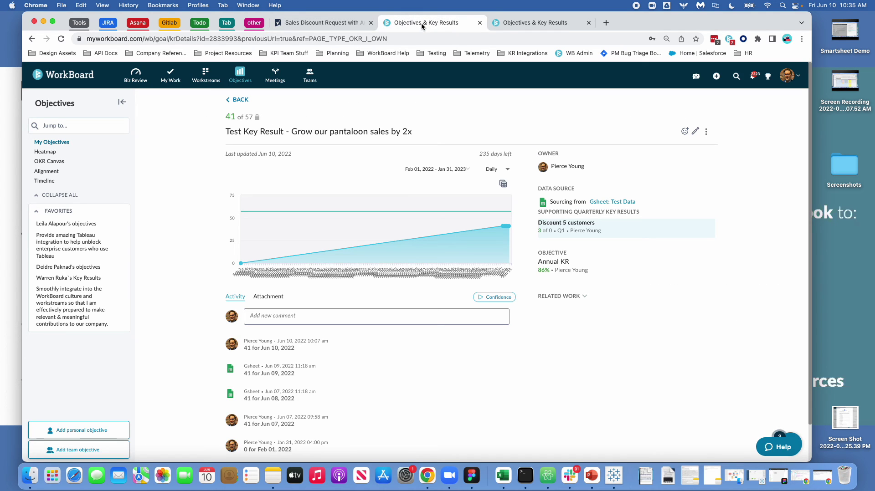
{"action": "left_click", "coordinate": [533, 22]}
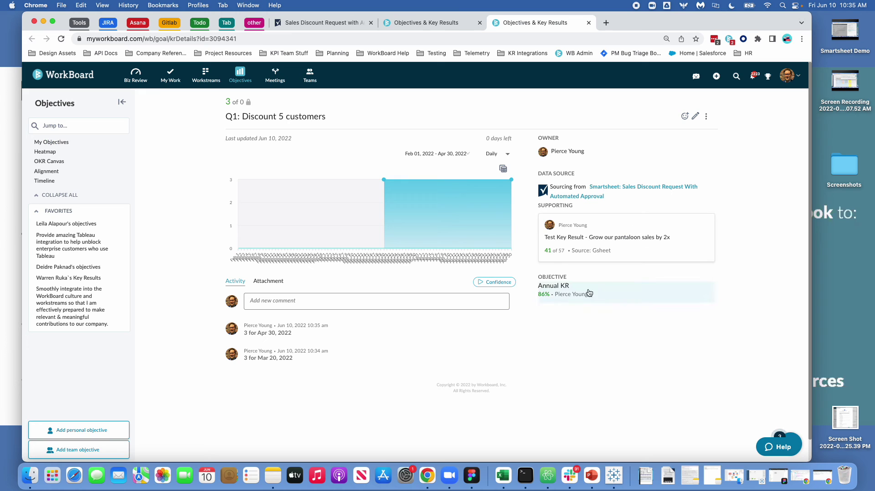
{"action": "left_click", "coordinate": [705, 116]}
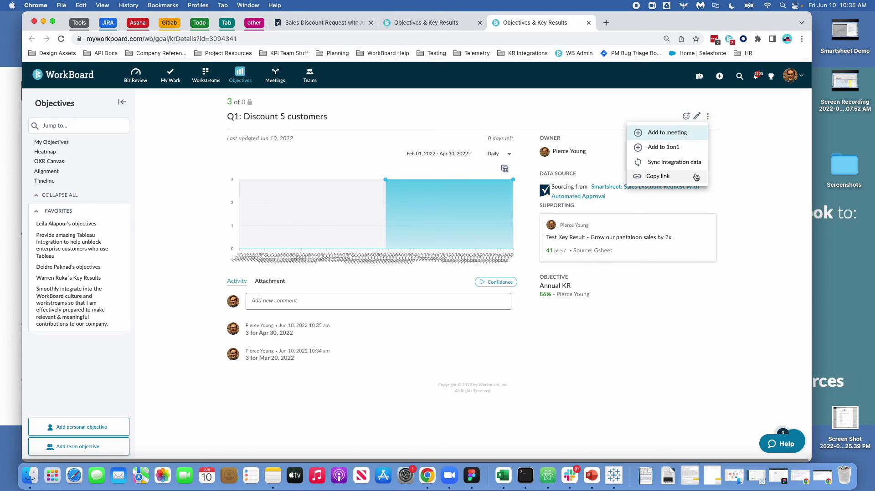
{"action": "left_click", "coordinate": [673, 162]}
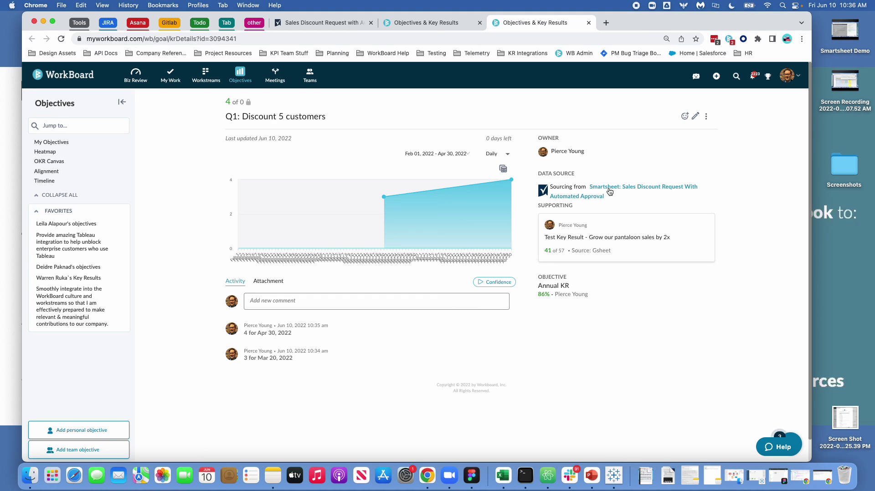
{"action": "mouse_move", "coordinate": [485, 222]}
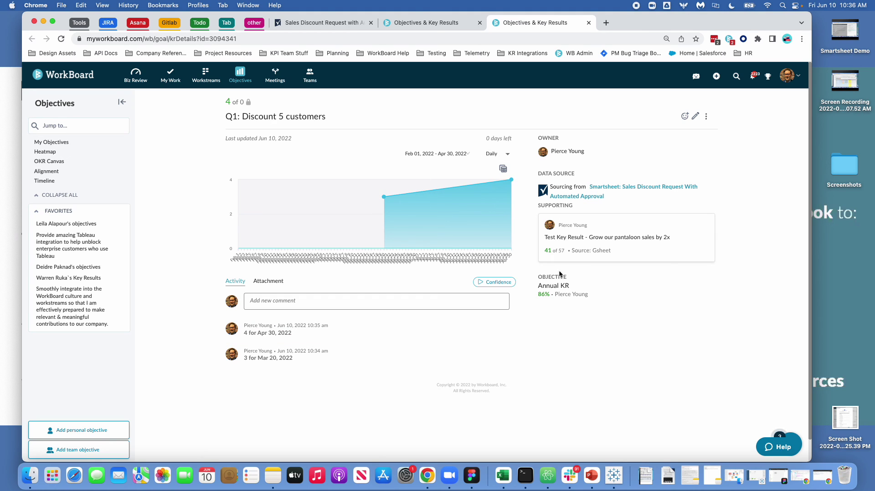